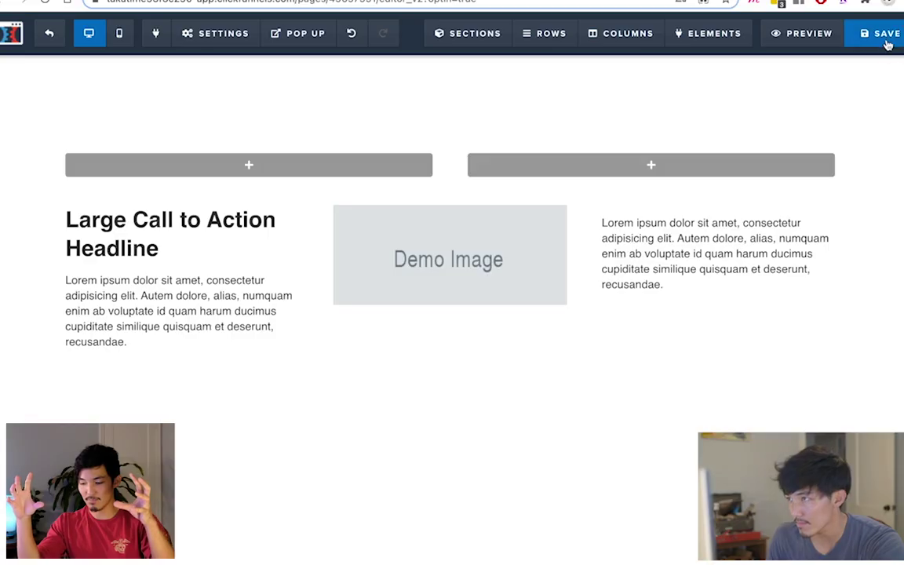
- Preview the page with the three-column row and narrow the browser window to examine how its columns respond
{"action": "left_click", "coordinate": [806, 36]}
{"action": "left_click", "coordinate": [806, 36]}
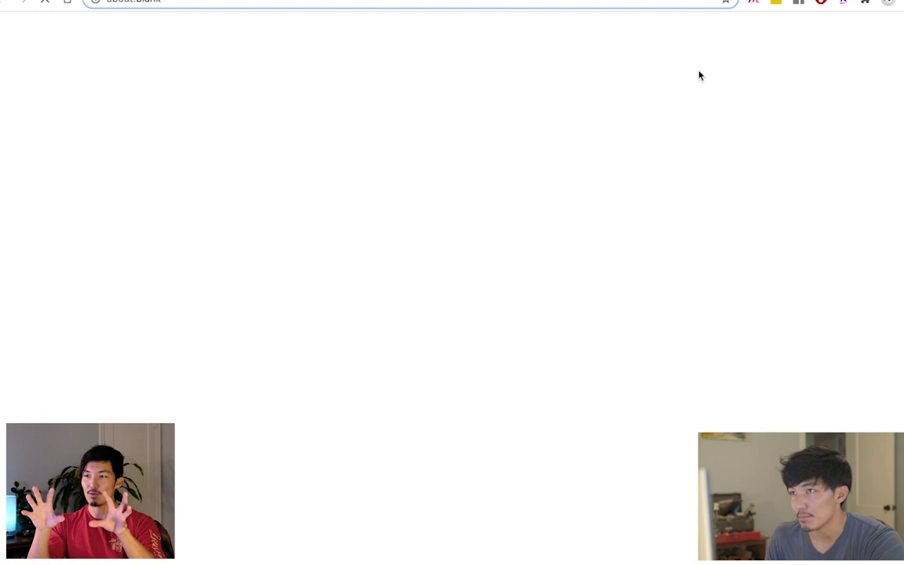
{"action": "left_click_drag", "start_coordinate": [609, 152], "coordinate": [846, 259]}
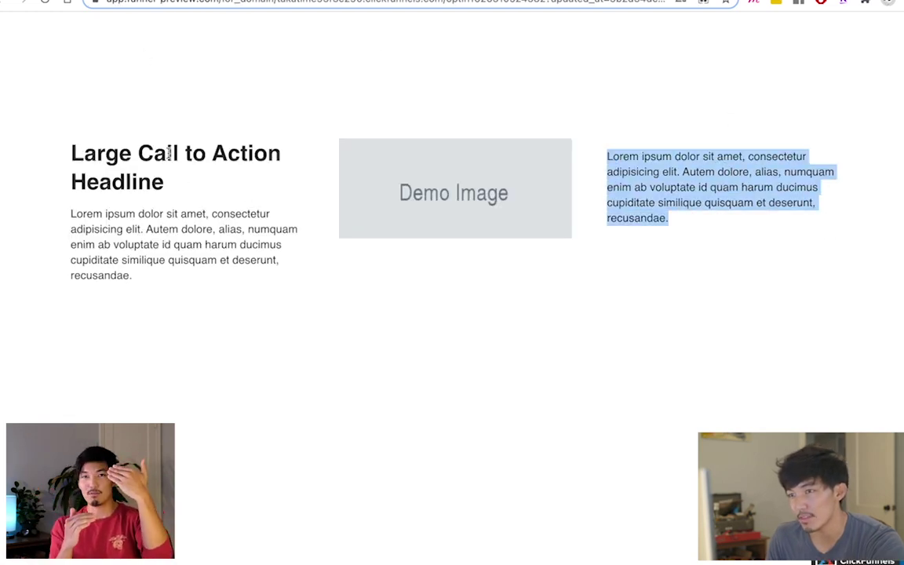
{"action": "left_click_drag", "start_coordinate": [83, 153], "coordinate": [282, 333]}
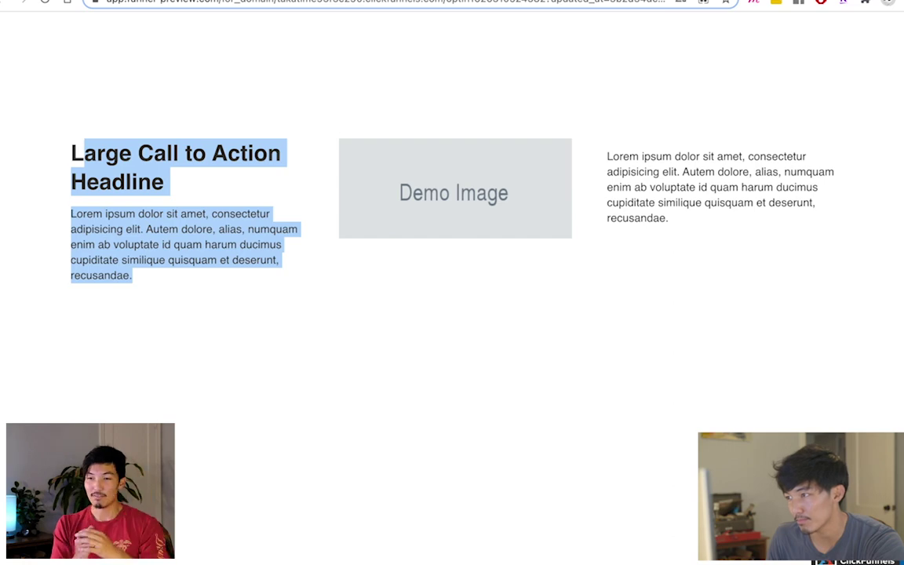
{"action": "left_click_drag", "start_coordinate": [903, 362], "coordinate": [415, 362]}
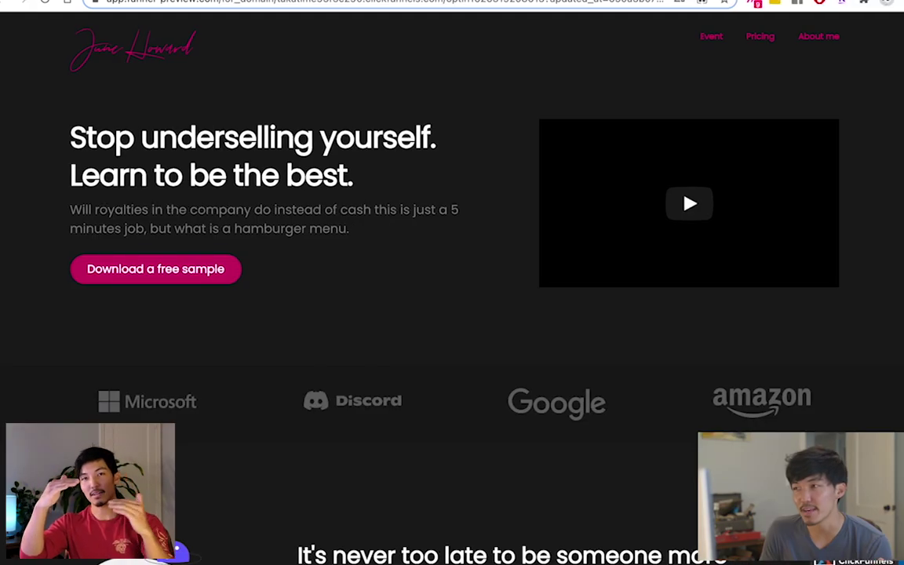
- Narrow the browser window on the dark landing page and the Google/Microsoft logo page to examine how their logo rows respond to smaller widths
{"action": "left_click_drag", "start_coordinate": [903, 35], "coordinate": [351, 89]}
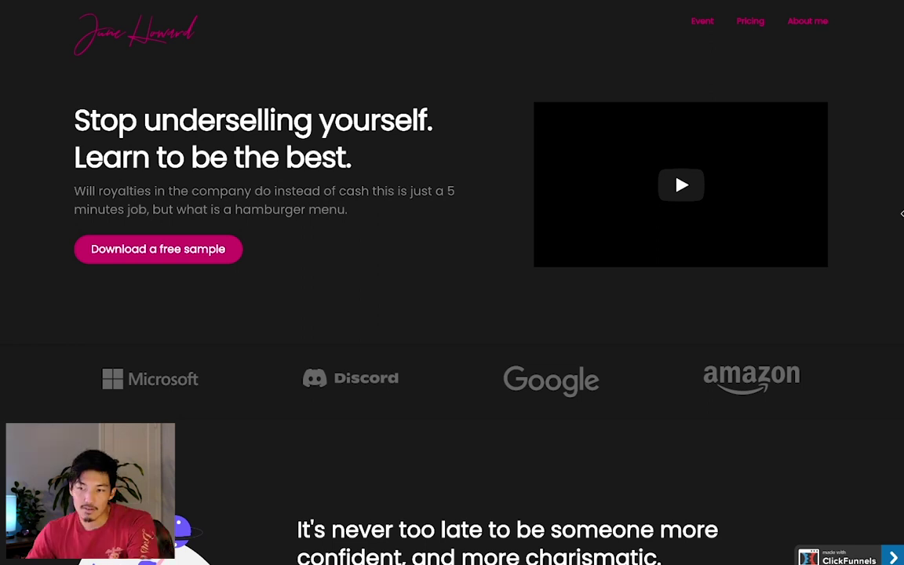
{"action": "scroll", "coordinate": [848, 244], "scroll_direction": "down", "scroll_amount": 1}
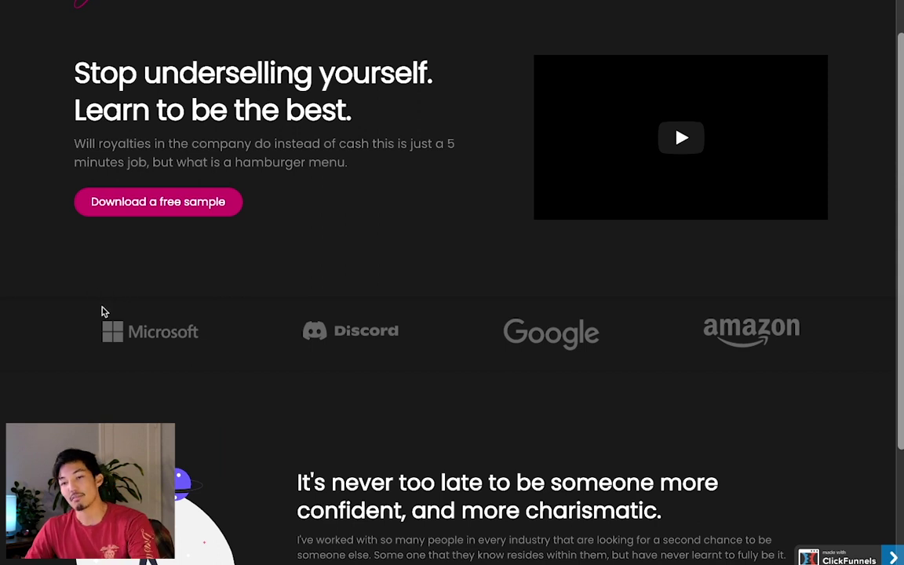
{"action": "scroll", "coordinate": [101, 312], "scroll_direction": "up", "scroll_amount": 1}
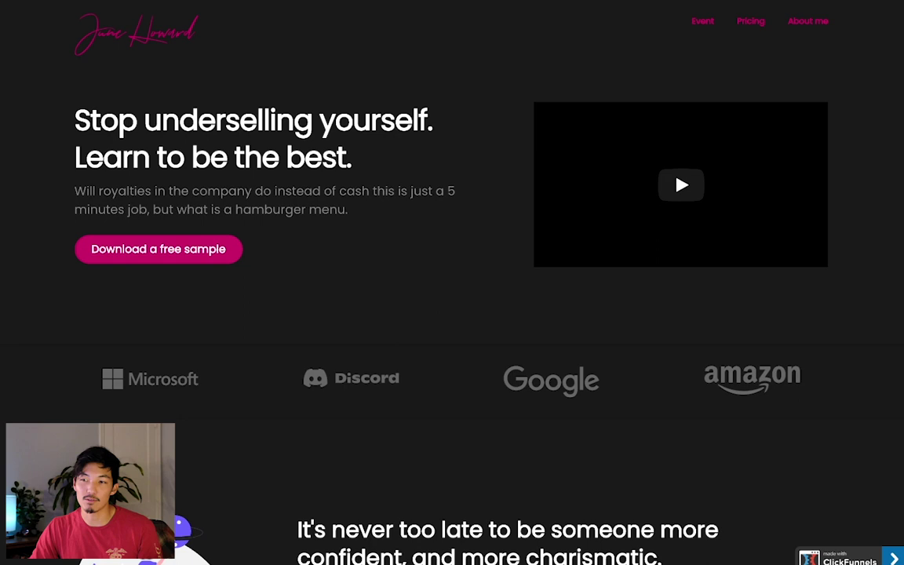
{"action": "left_click_drag", "start_coordinate": [898, 71], "coordinate": [642, 61]}
{"action": "scroll", "coordinate": [525, 236], "scroll_direction": "down", "scroll_amount": 3}
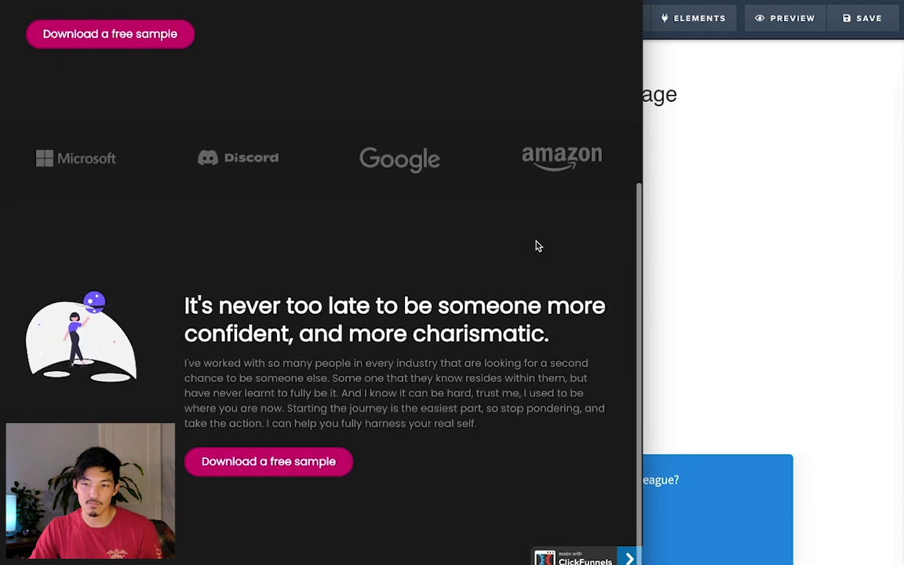
{"action": "left_click_drag", "start_coordinate": [634, 208], "coordinate": [363, 238]}
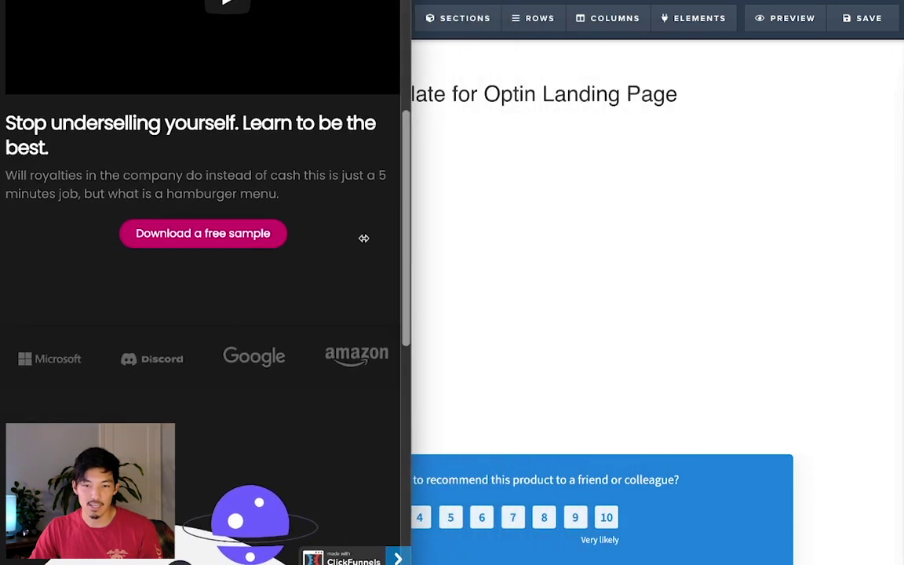
{"action": "scroll", "coordinate": [214, 324], "scroll_direction": "down", "scroll_amount": 1}
{"action": "scroll", "coordinate": [214, 323], "scroll_direction": "down", "scroll_amount": 1}
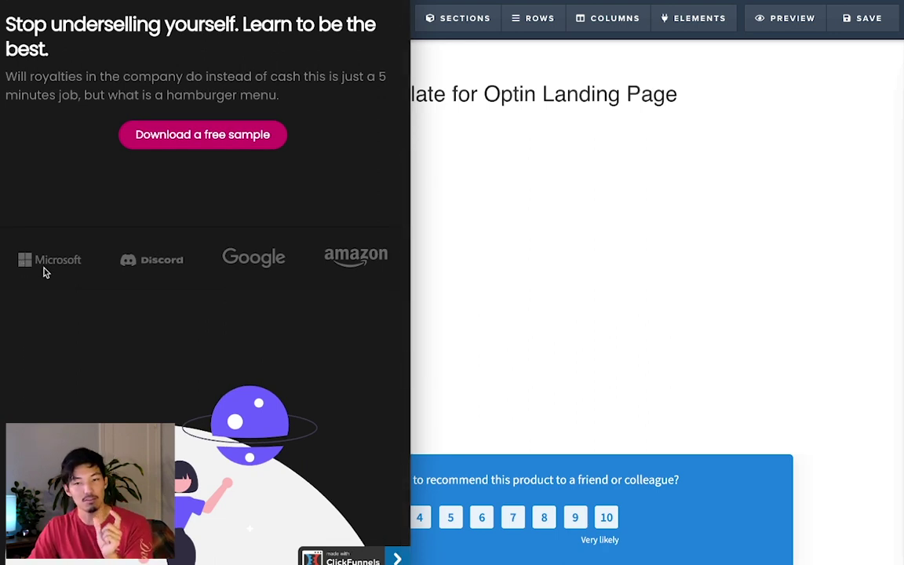
{"action": "left_click_drag", "start_coordinate": [411, 314], "coordinate": [338, 310]}
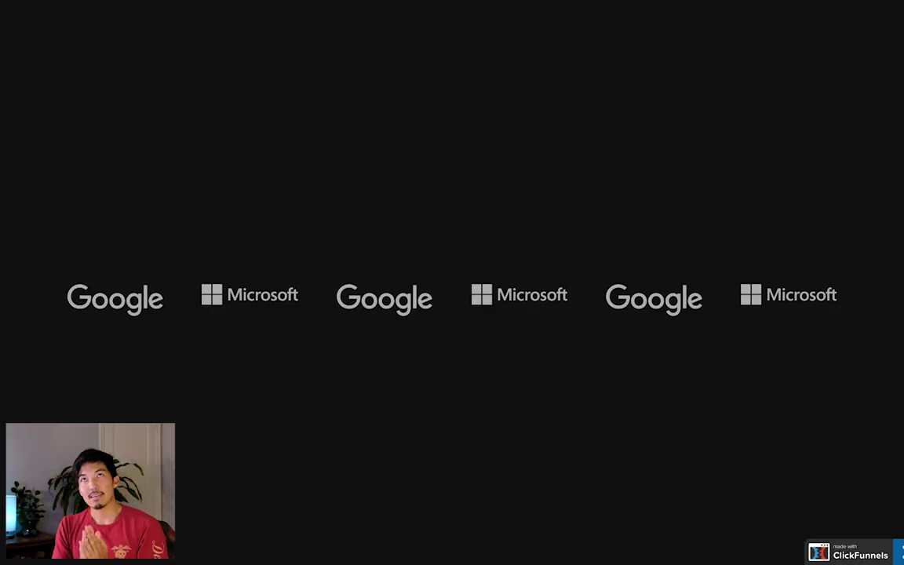
{"action": "left_click_drag", "start_coordinate": [900, 81], "coordinate": [330, 89]}
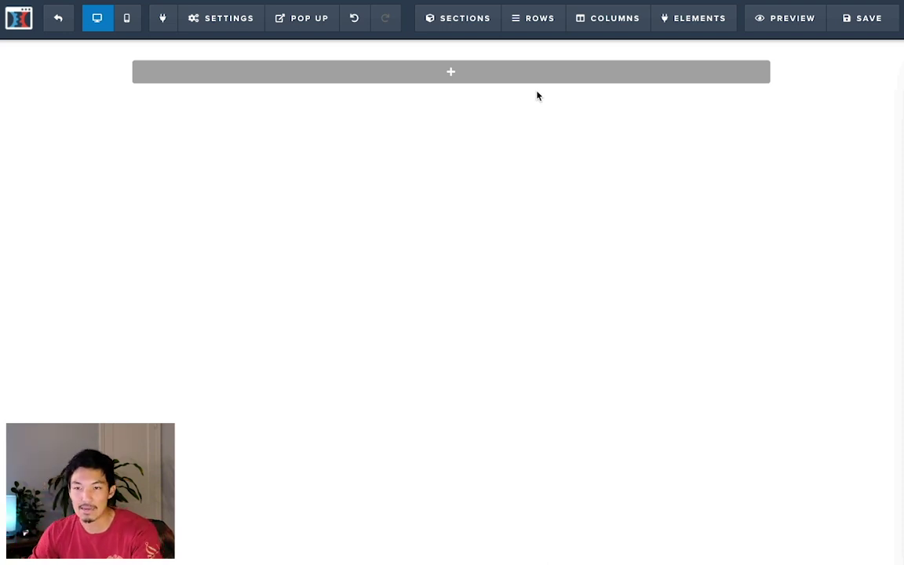
- Add a full-width section containing a three-column row to the empty page
{"action": "left_click", "coordinate": [540, 81]}
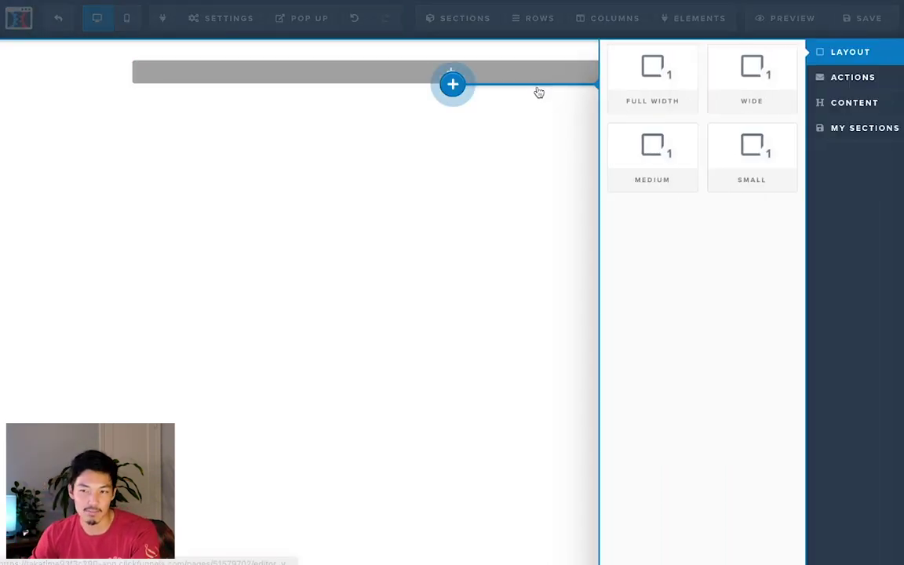
{"action": "left_click", "coordinate": [651, 85]}
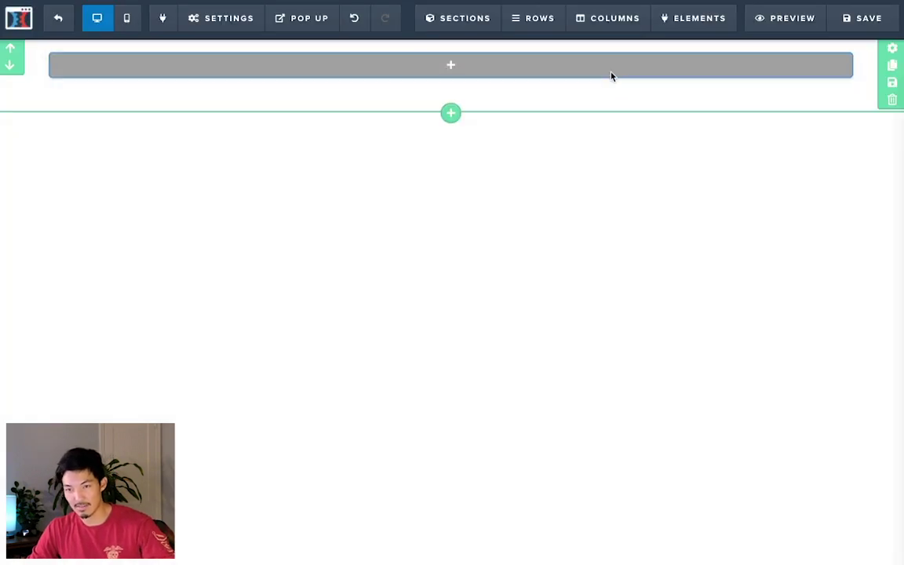
{"action": "left_click", "coordinate": [614, 70]}
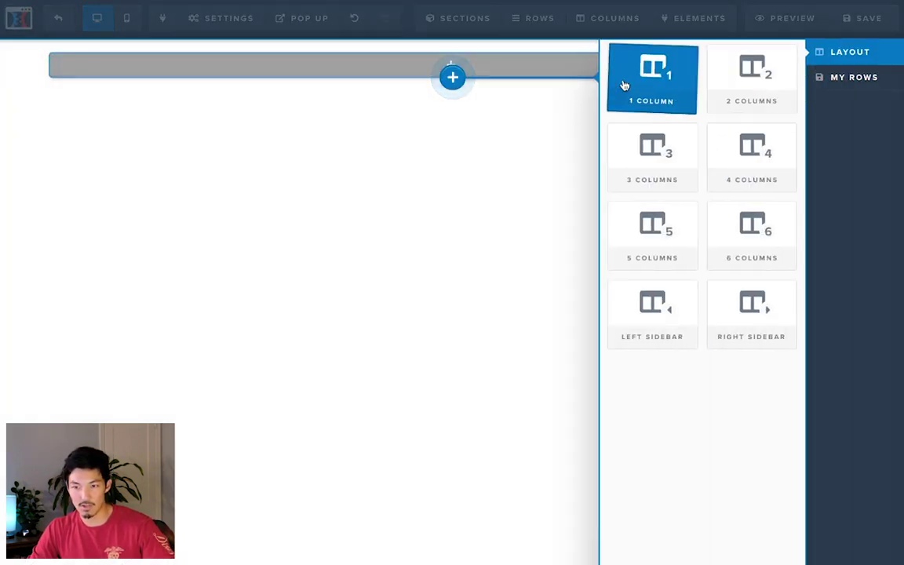
{"action": "left_click", "coordinate": [689, 148]}
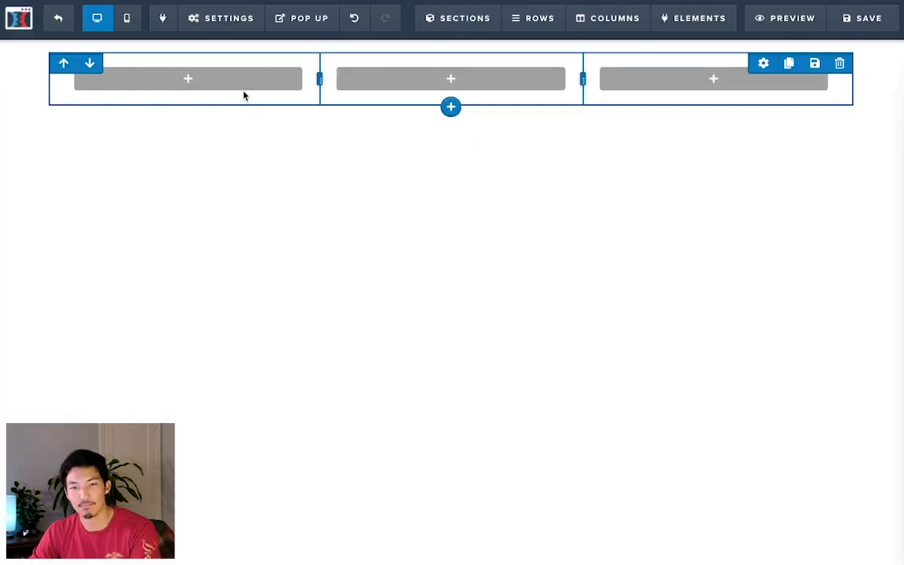
- Add an image element to the row's first column and assign it the Amazon logo from the image library
{"action": "left_click", "coordinate": [247, 94]}
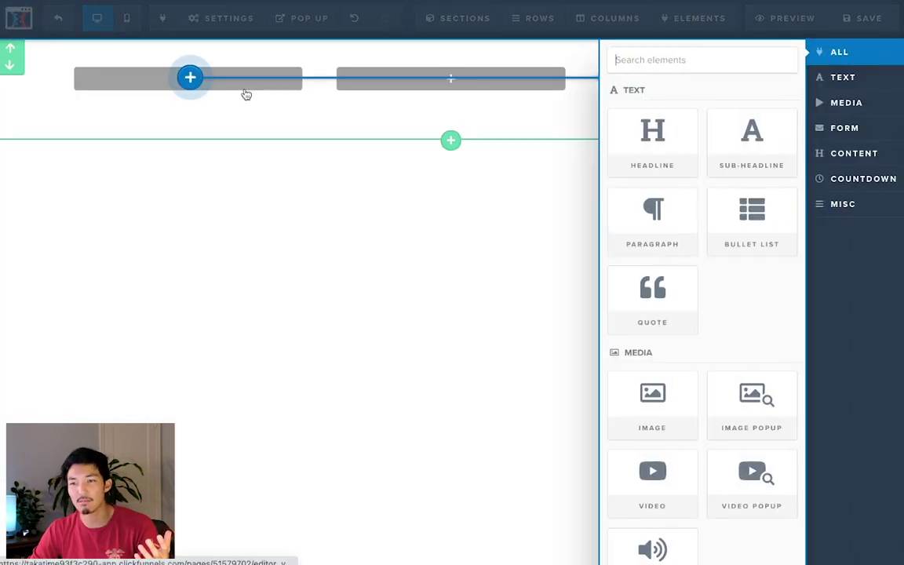
{"action": "left_click", "coordinate": [672, 401]}
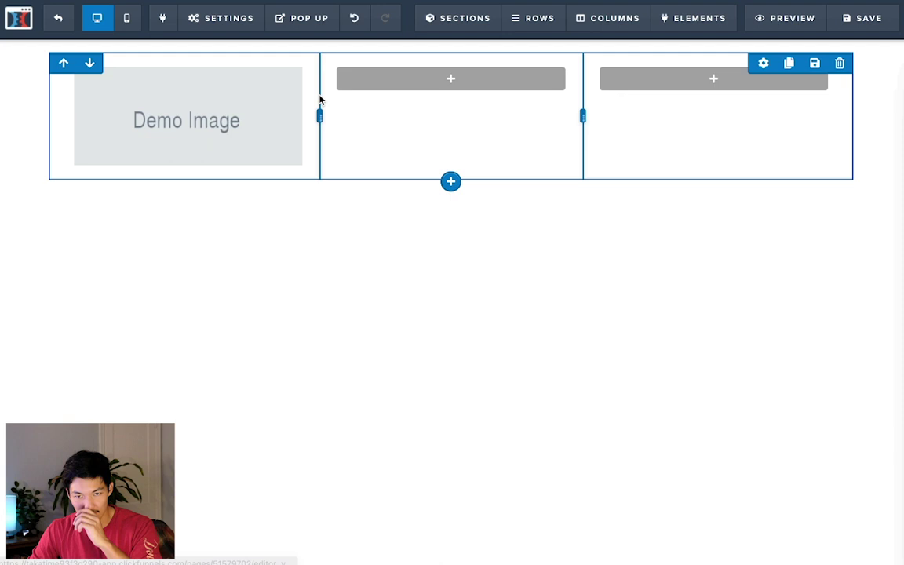
{"action": "left_click", "coordinate": [278, 100]}
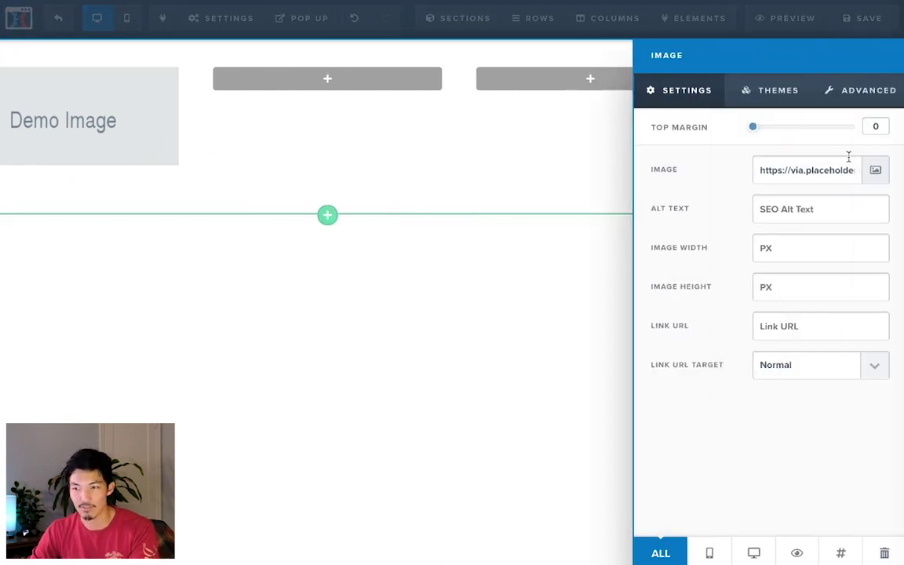
{"action": "left_click", "coordinate": [875, 170]}
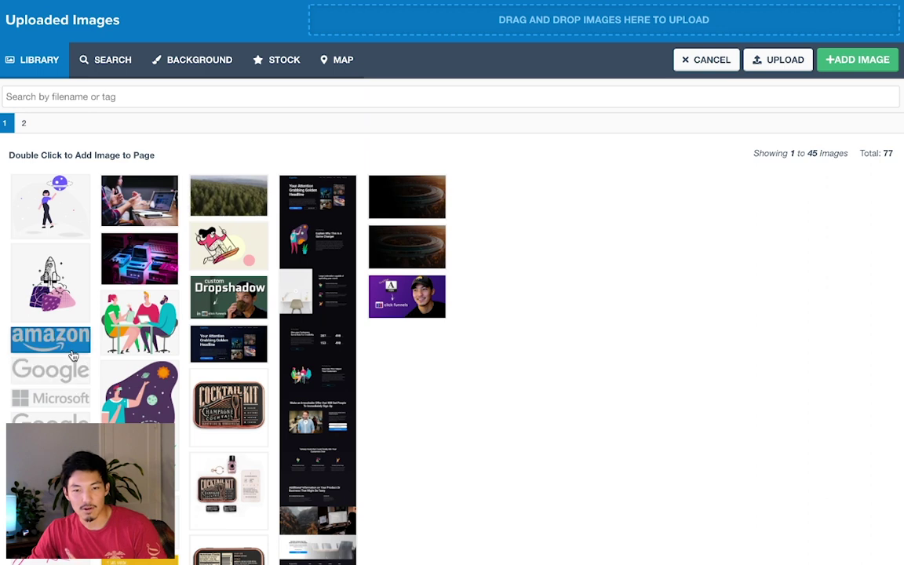
{"action": "left_click", "coordinate": [50, 337]}
{"action": "left_click", "coordinate": [858, 60]}
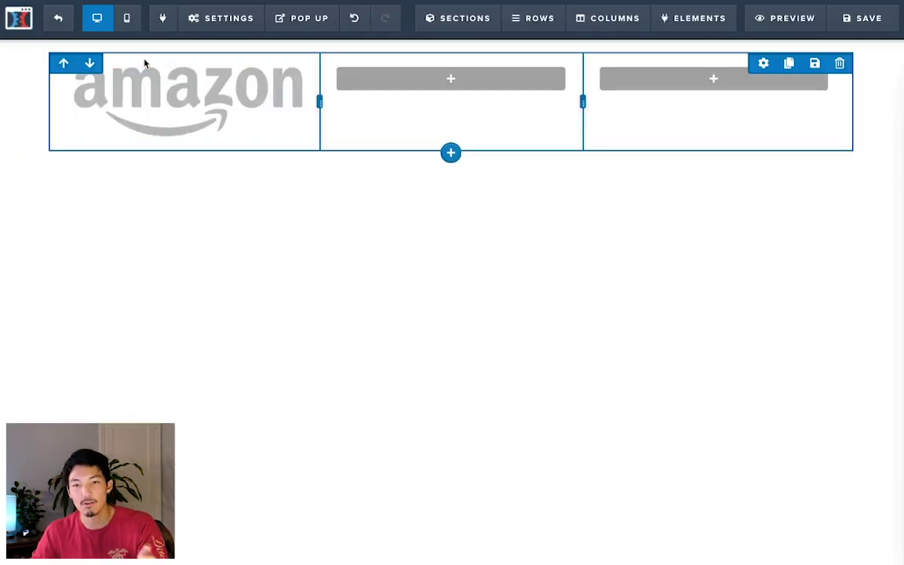
- Set the Amazon logo's image width to 90%
{"action": "left_click", "coordinate": [239, 77]}
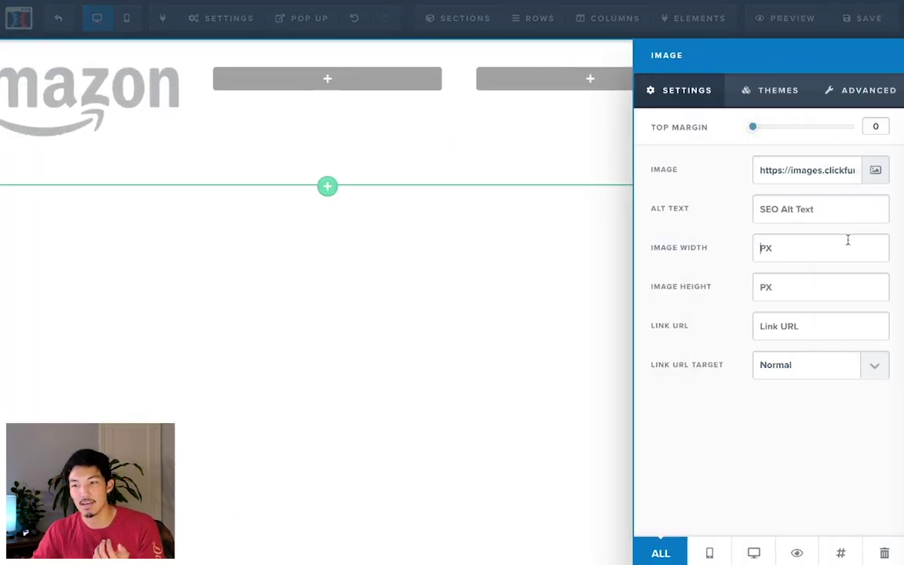
{"action": "left_click", "coordinate": [848, 241]}
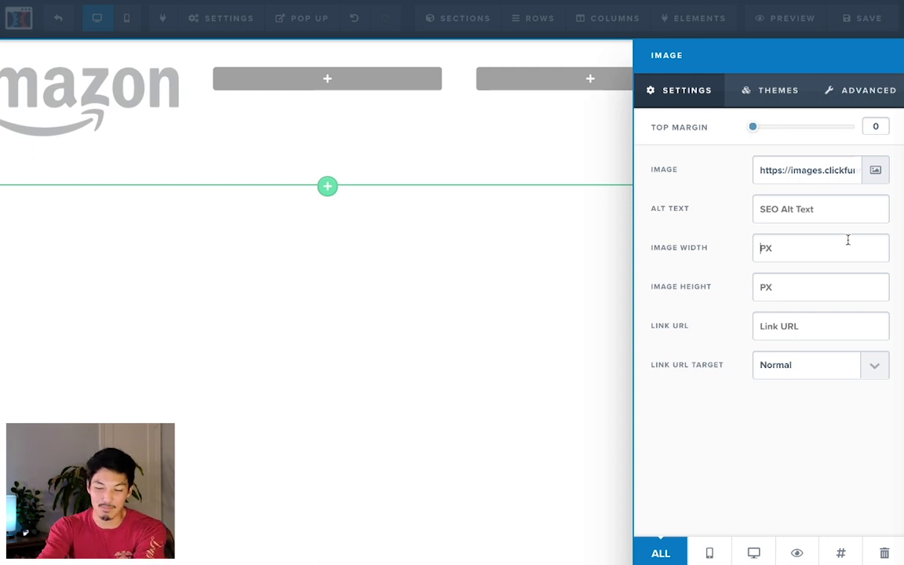
{"action": "type", "text": "80%"}
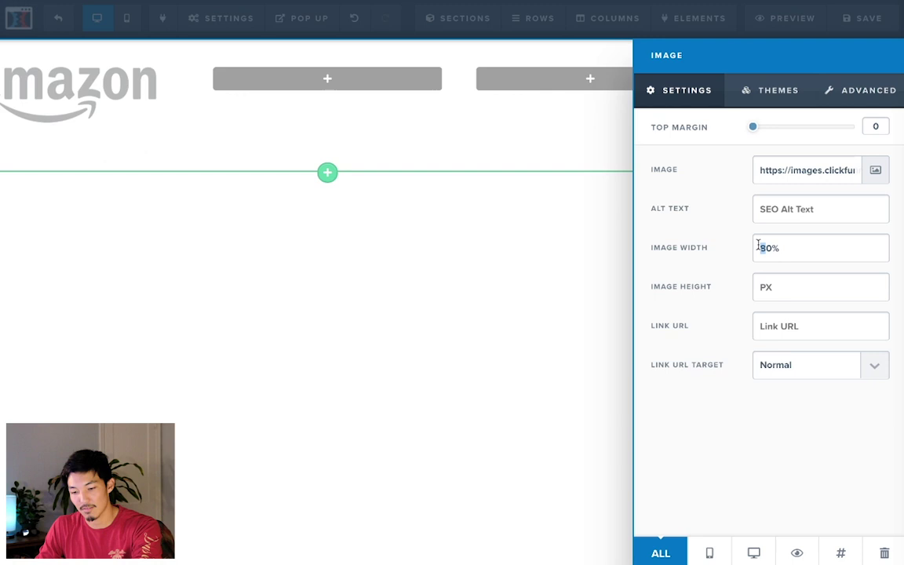
{"action": "type", "text": "9"}
{"action": "left_click", "coordinate": [341, 130]}
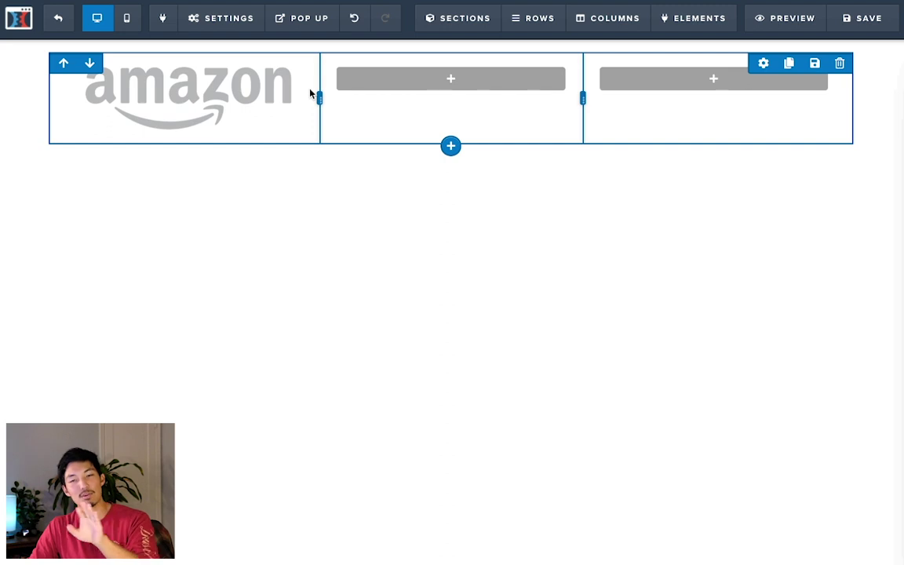
- Duplicate the Amazon logo and move the copy into the middle column
{"action": "mouse_move", "coordinate": [279, 98]}
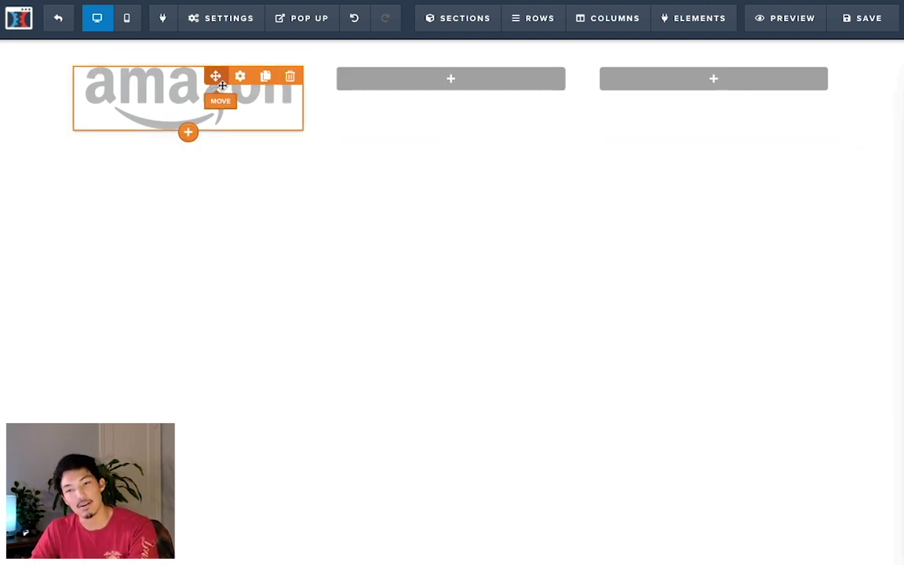
{"action": "left_click", "coordinate": [265, 83]}
{"action": "mouse_move", "coordinate": [258, 181]}
{"action": "left_mouse_down"}
{"action": "mouse_move", "coordinate": [477, 84]}
{"action": "mouse_move", "coordinate": [478, 75]}
{"action": "left_mouse_up"}
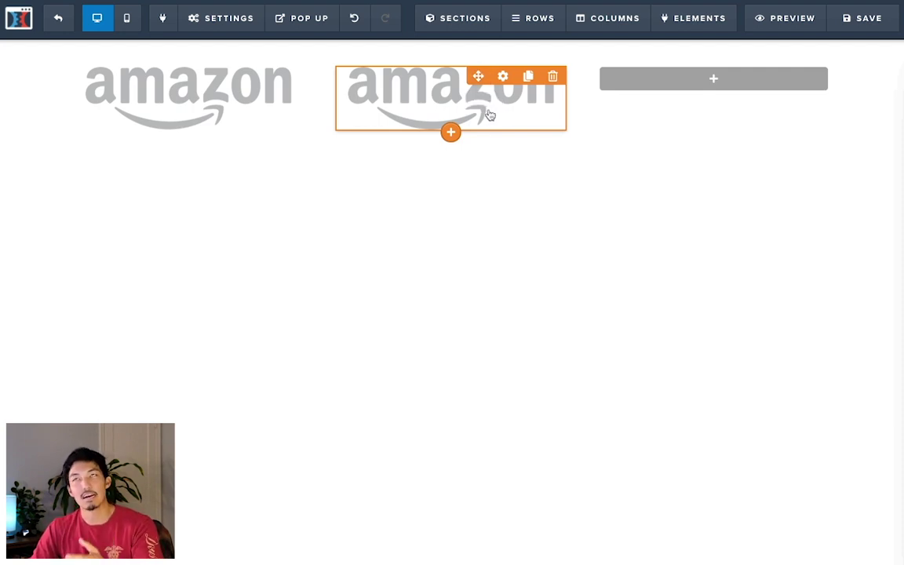
- Replace the middle column's image with the Google logo from the image library
{"action": "left_click", "coordinate": [503, 76]}
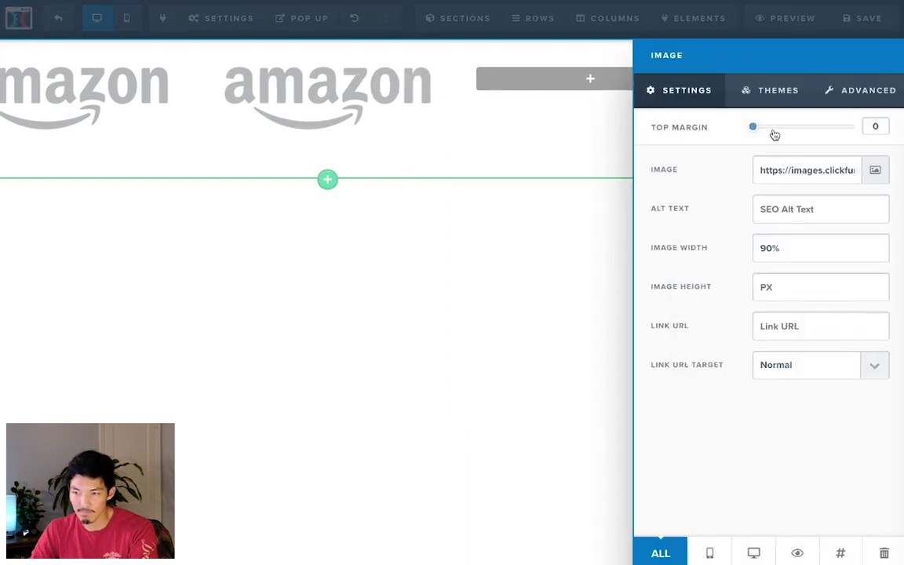
{"action": "left_click", "coordinate": [872, 171]}
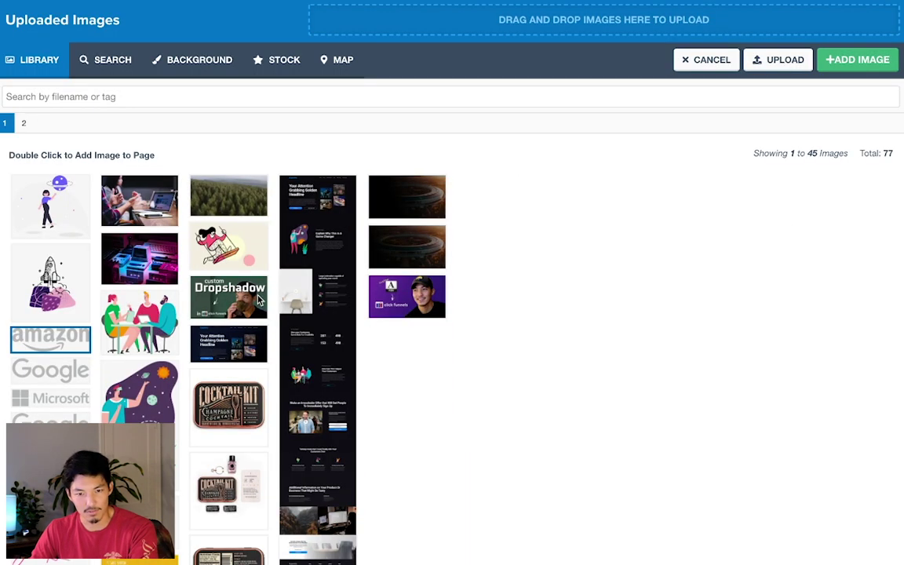
{"action": "double_click", "coordinate": [77, 366]}
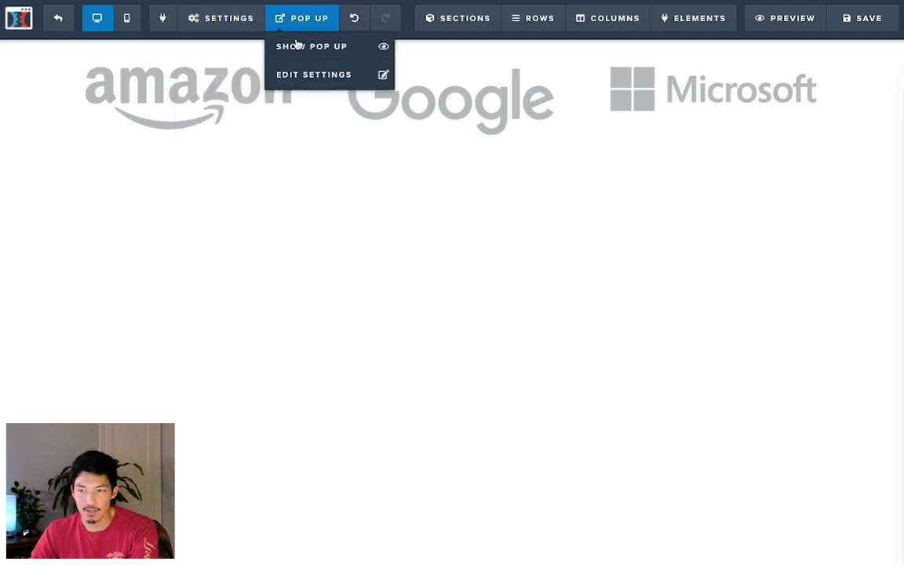
- Open the three-column logo row's CSS info and copy its CSS ID selector
{"action": "mouse_move", "coordinate": [203, 17]}
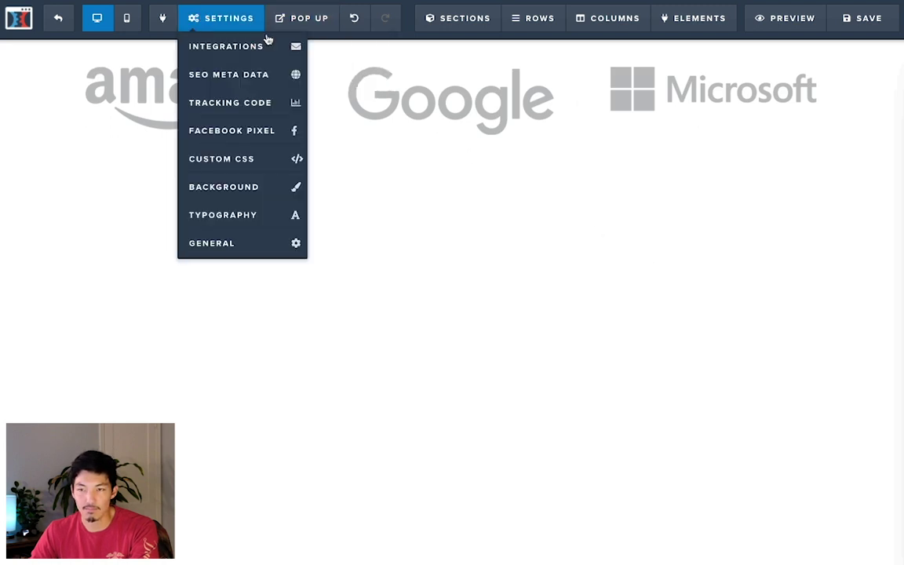
{"action": "mouse_move", "coordinate": [779, 119]}
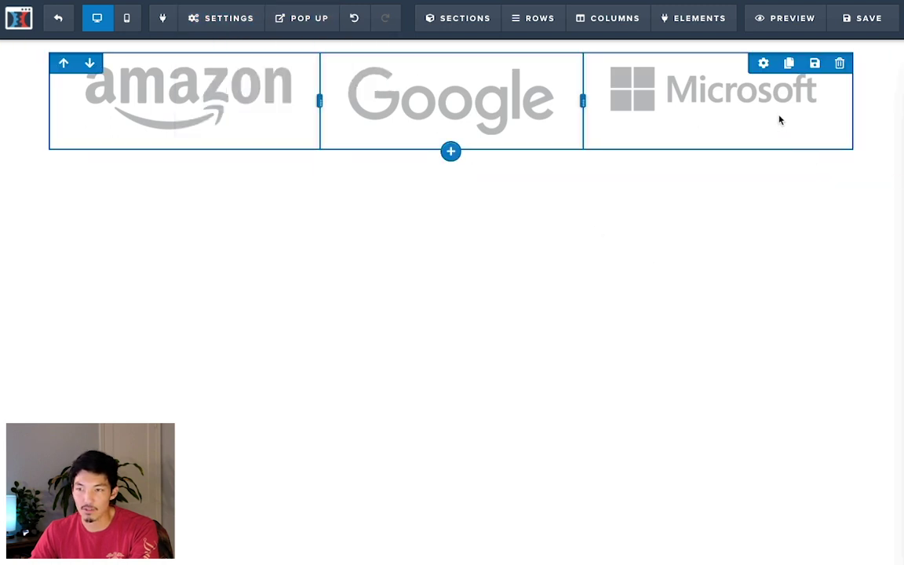
{"action": "left_click", "coordinate": [764, 65]}
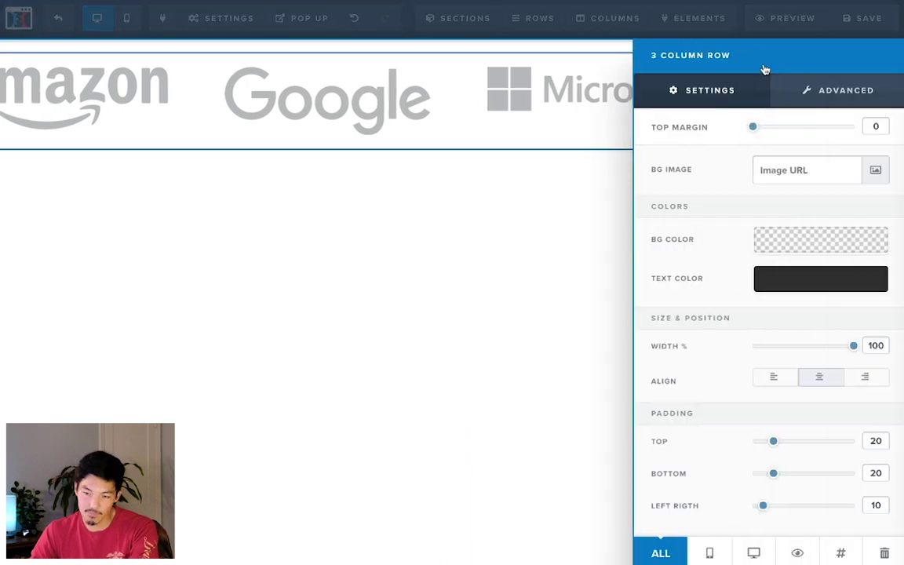
{"action": "left_click", "coordinate": [840, 553]}
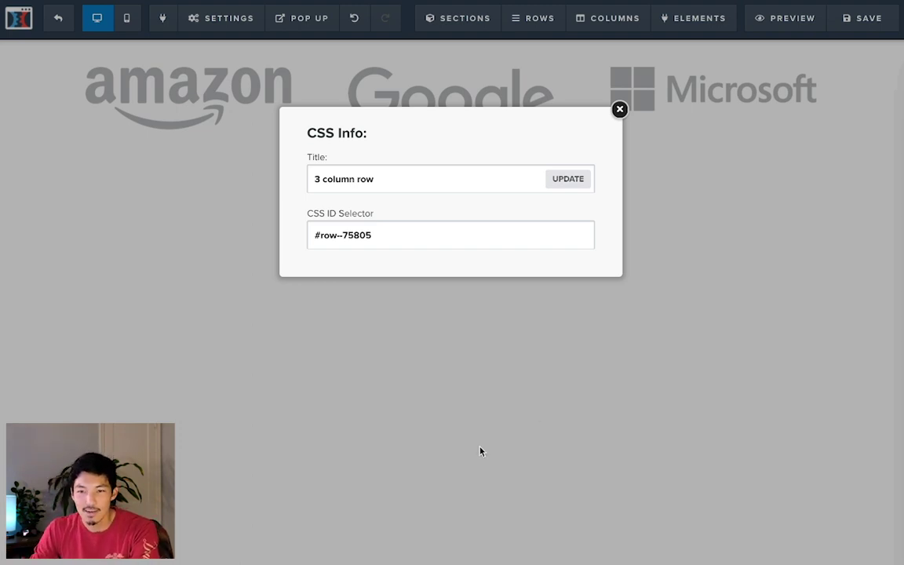
{"action": "left_click_drag", "start_coordinate": [403, 238], "coordinate": [187, 228]}
{"action": "key", "text": "ctrl+c"}
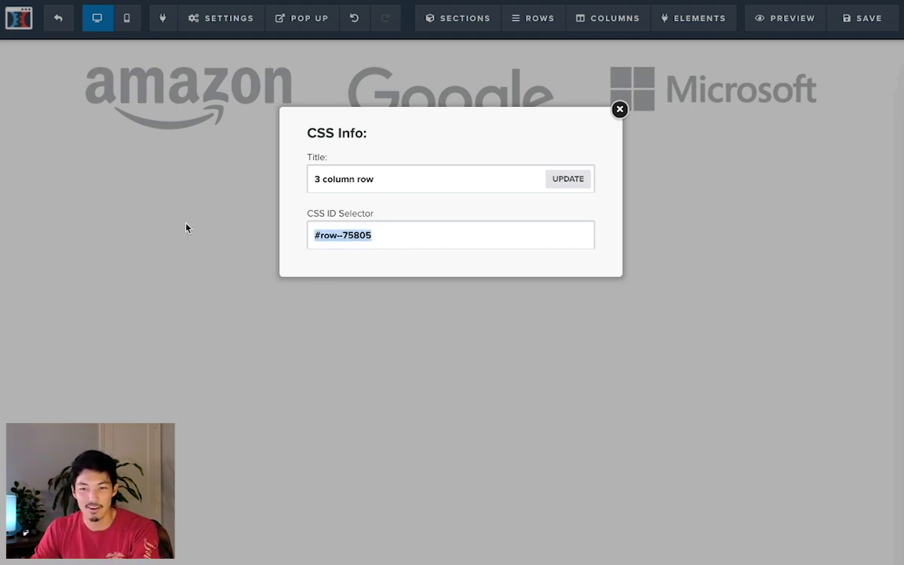
- Open the page's custom CSS and start a rule for the copied row selector #row--75805
{"action": "left_click", "coordinate": [619, 109]}
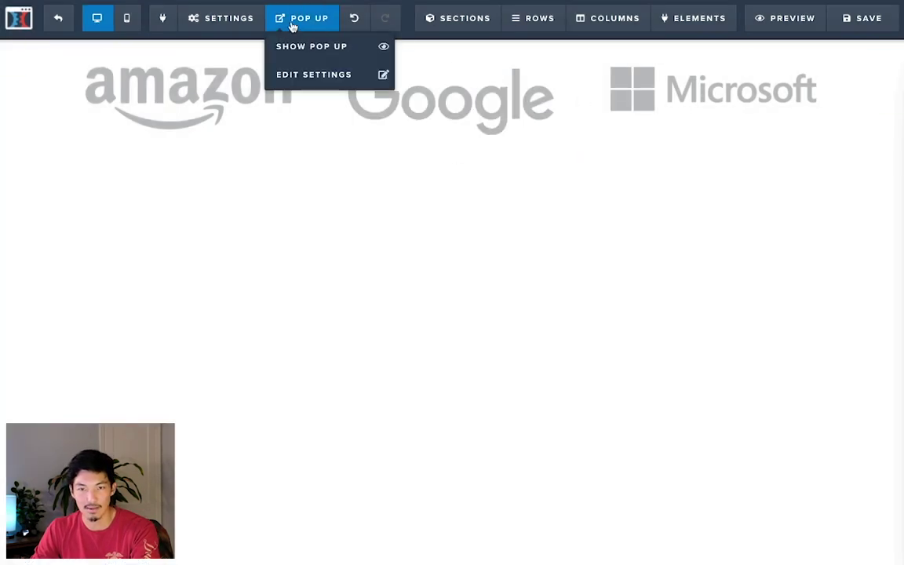
{"action": "mouse_move", "coordinate": [219, 30]}
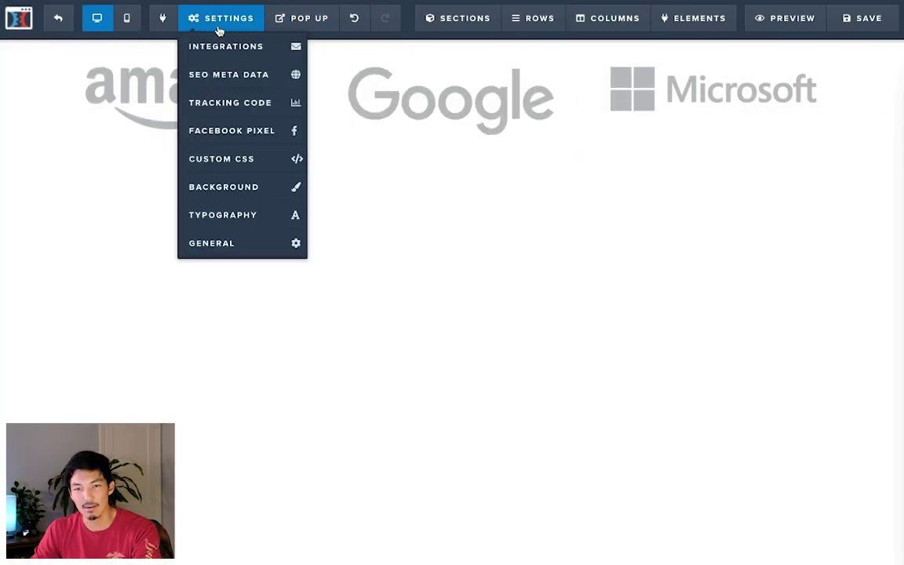
{"action": "left_click", "coordinate": [246, 158]}
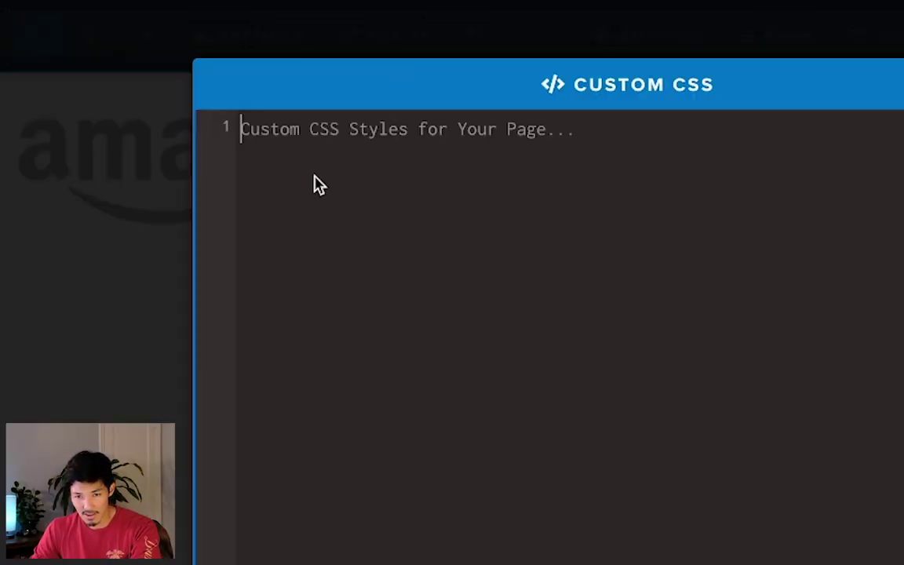
{"action": "key", "text": "ctrl+v"}
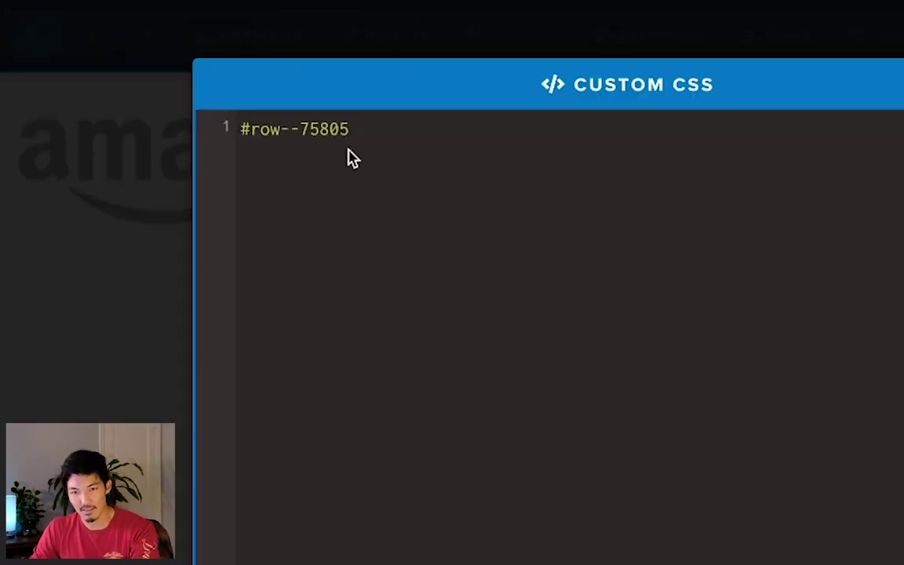
{"action": "type", "text": "{"}
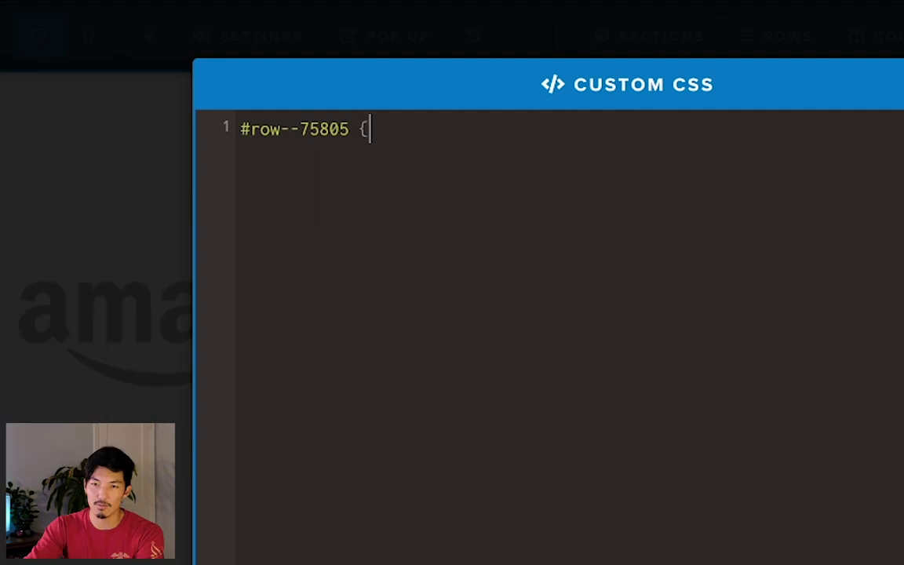
{"action": "key", "text": "Return"}
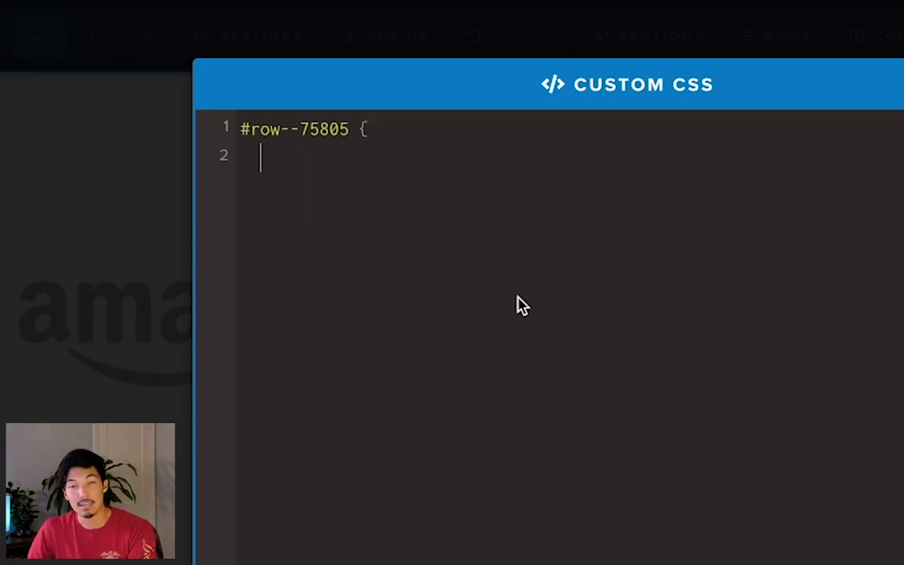
- Add display:flex; to the #row--75805 rule
{"action": "type", "text": "displa"}
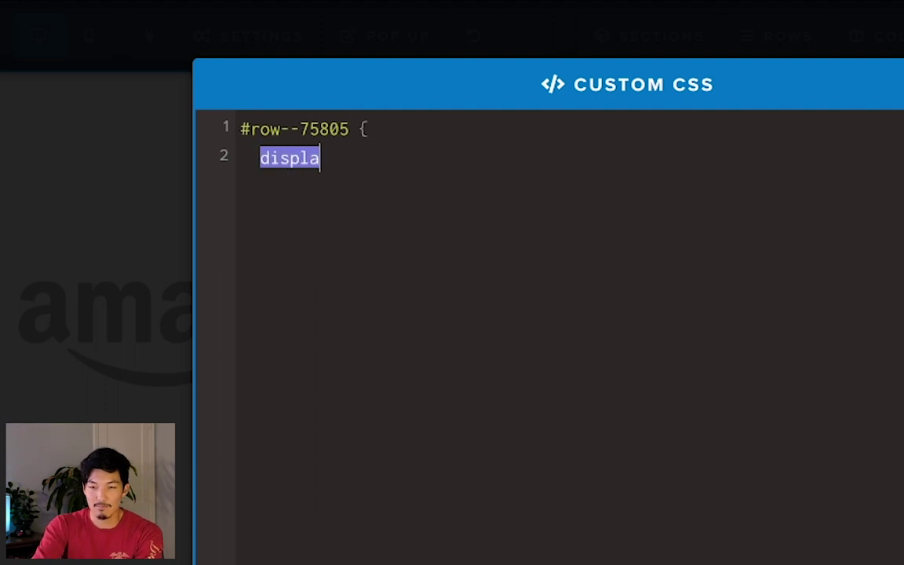
{"action": "type", "text": "y:"}
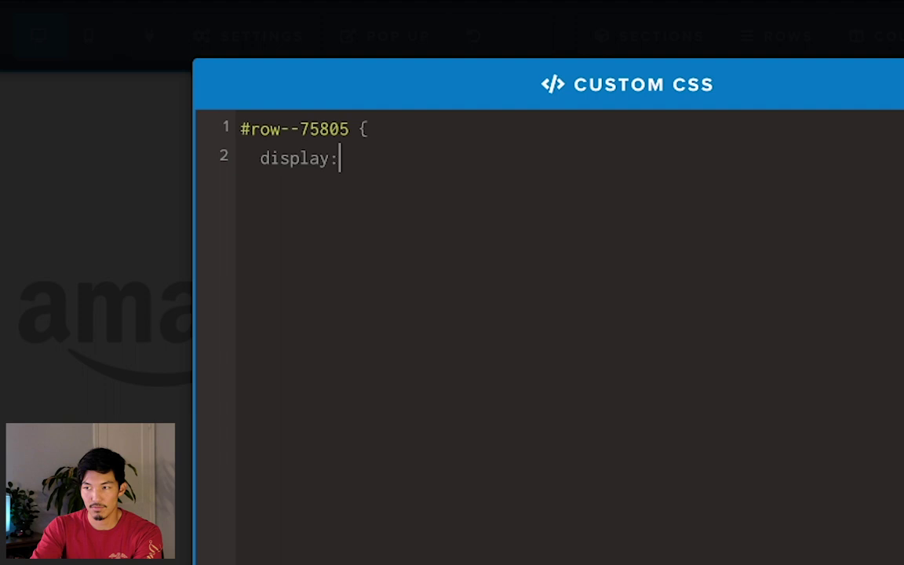
{"action": "type", "text": "flex;"}
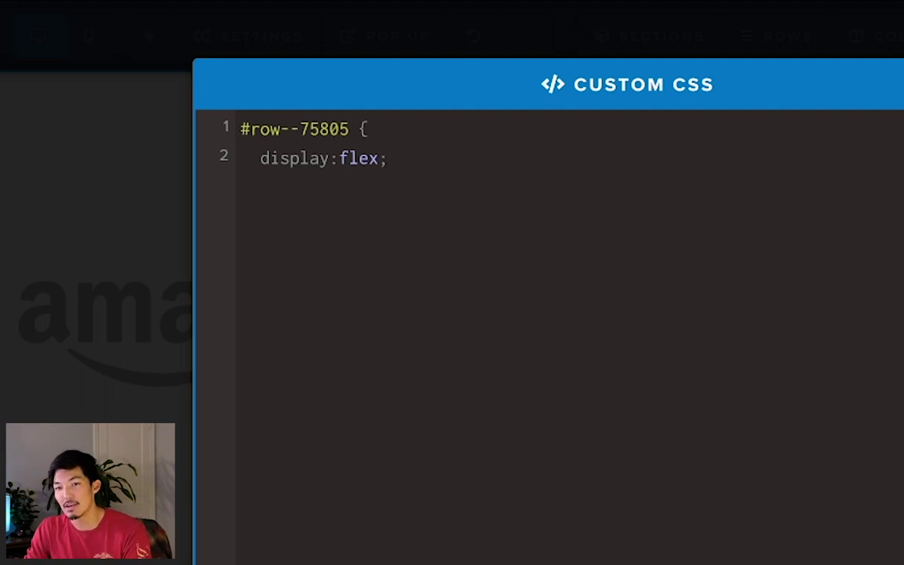
- Add flex-flow:row nowrap; on a new line of the row's CSS rule
{"action": "key", "text": "Return"}
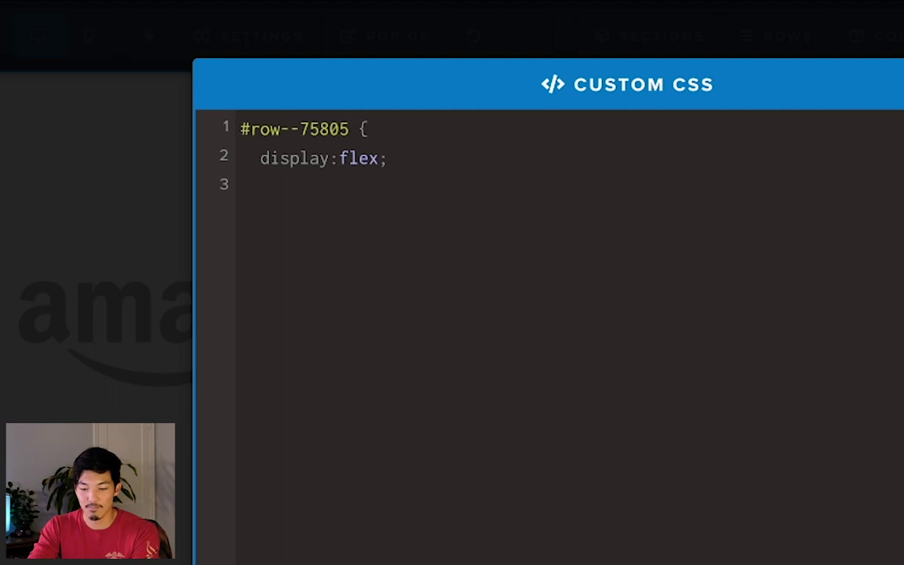
{"action": "type", "text": "Flex"}
{"action": "key", "text": "BackSpace"}
{"action": "key", "text": "BackSpace"}
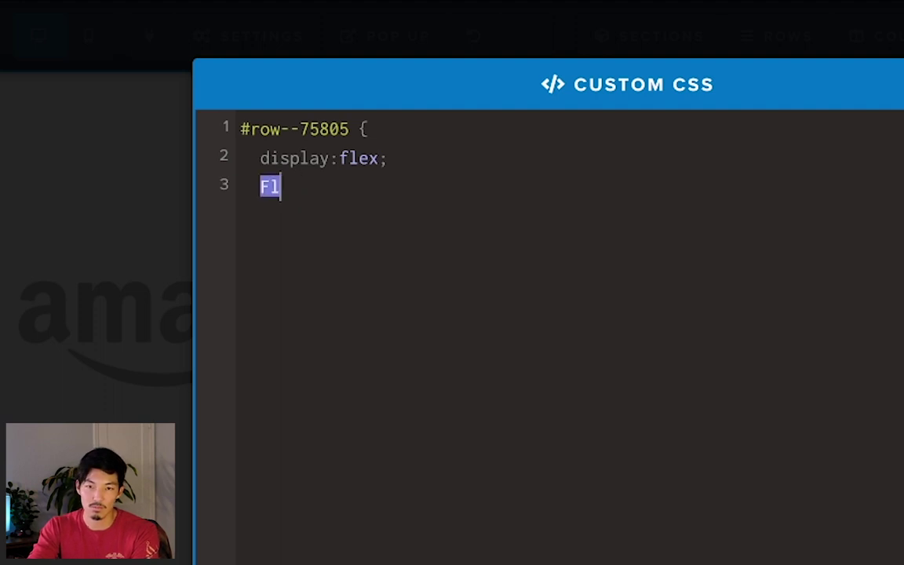
{"action": "key", "text": "BackSpace"}
{"action": "key", "text": "BackSpace"}
{"action": "type", "text": "flex"}
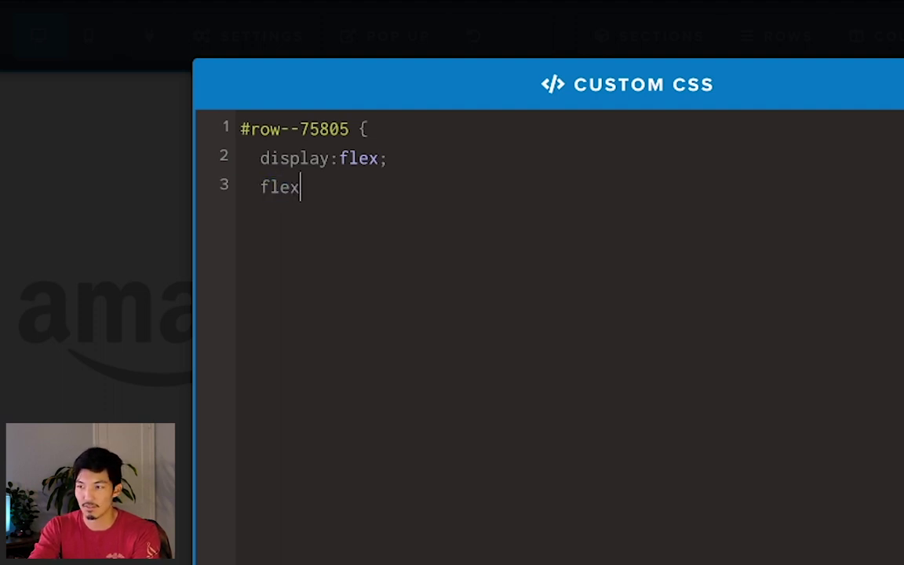
{"action": "type", "text": "-flow"}
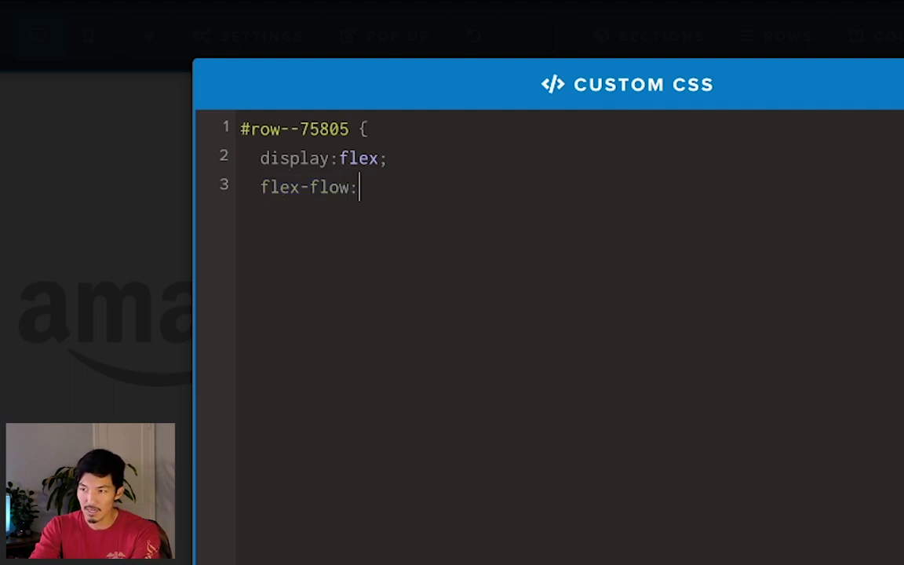
{"action": "type", "text": ":row "}
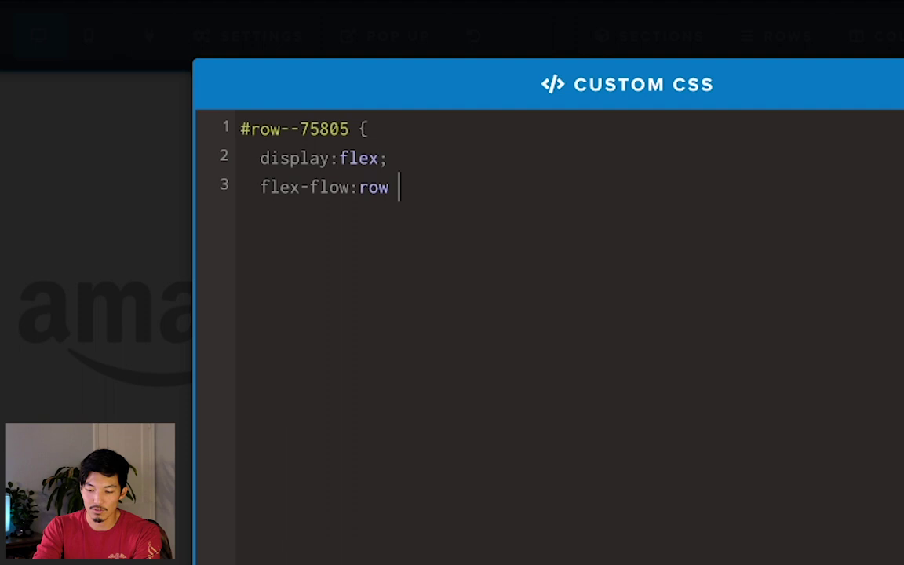
{"action": "type", "text": "nowrap;"}
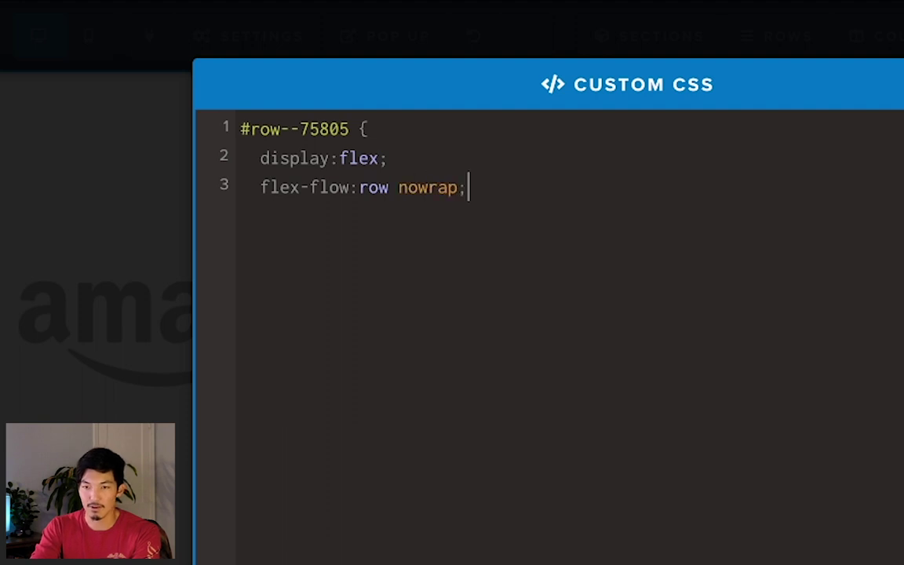
- Finish the row's CSS rule with align-items:baseline; and a closing brace, and save the page
{"action": "key", "text": "Return"}
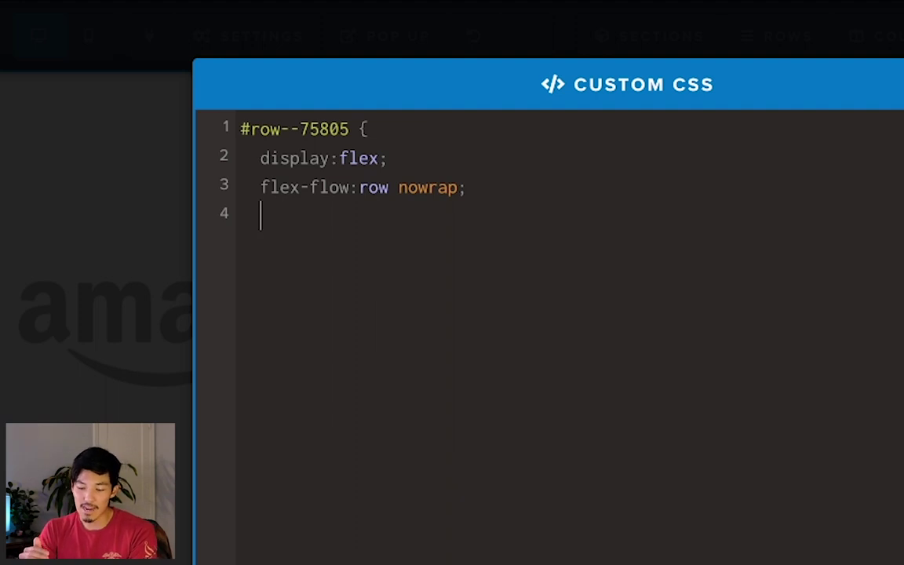
{"action": "type", "text": "align"}
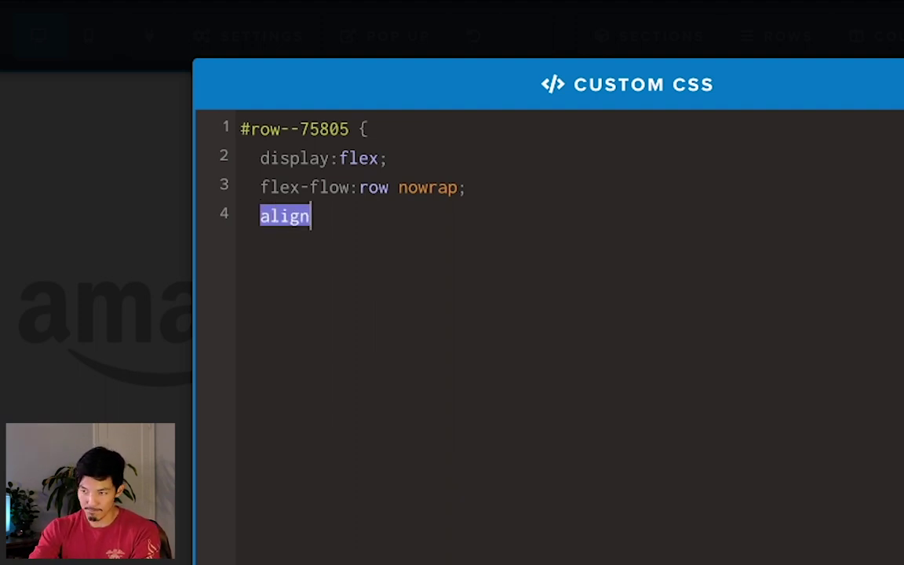
{"action": "type", "text": "-it"}
{"action": "key", "text": "BackSpace"}
{"action": "type", "text": "i"}
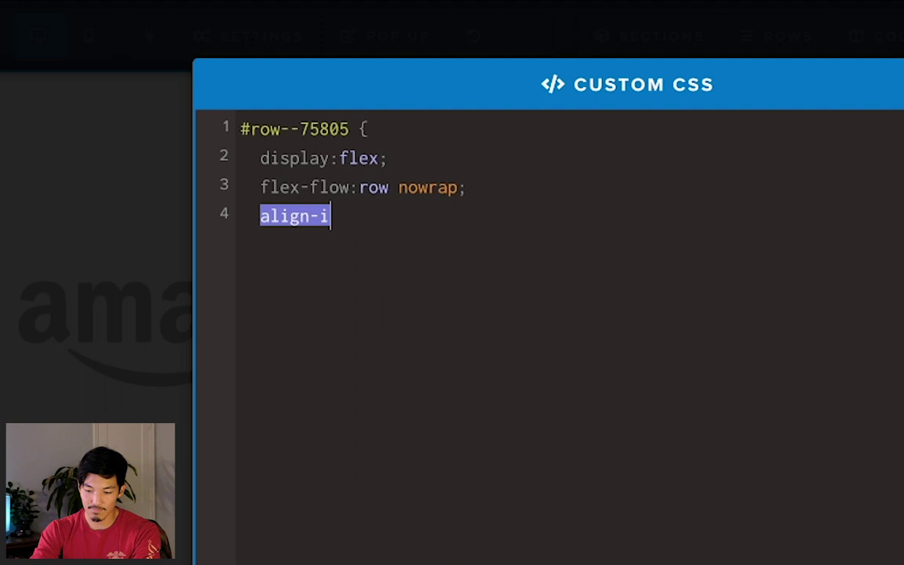
{"action": "type", "text": "tems:"}
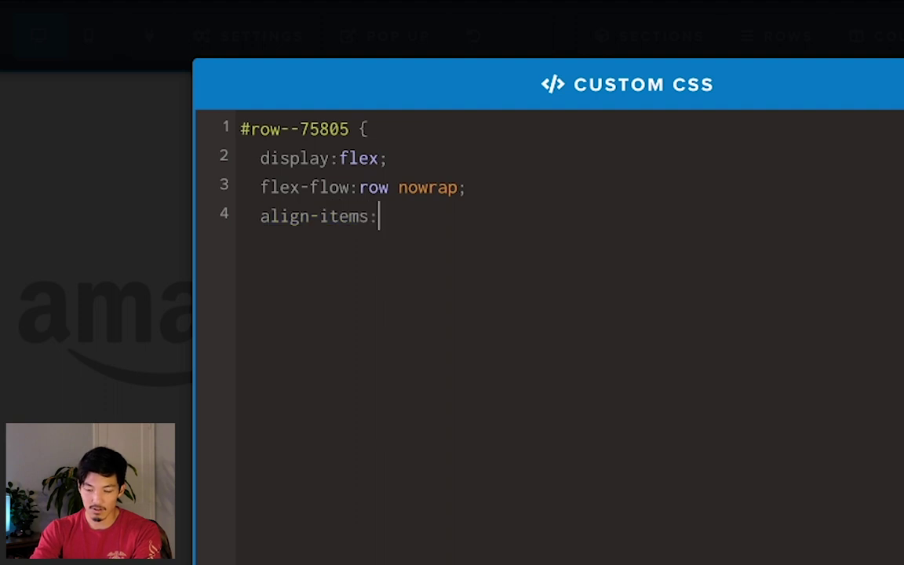
{"action": "type", "text": "baseline;"}
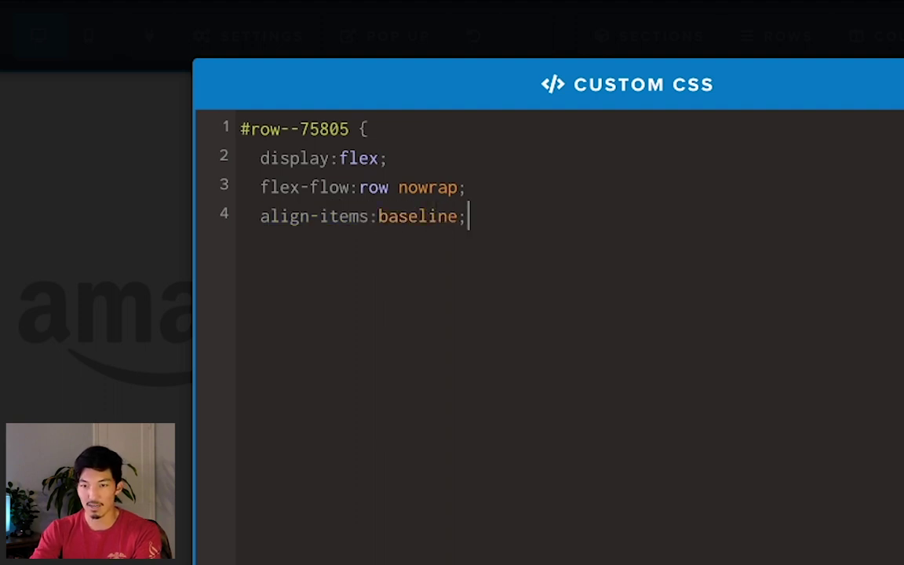
{"action": "key", "text": "Return"}
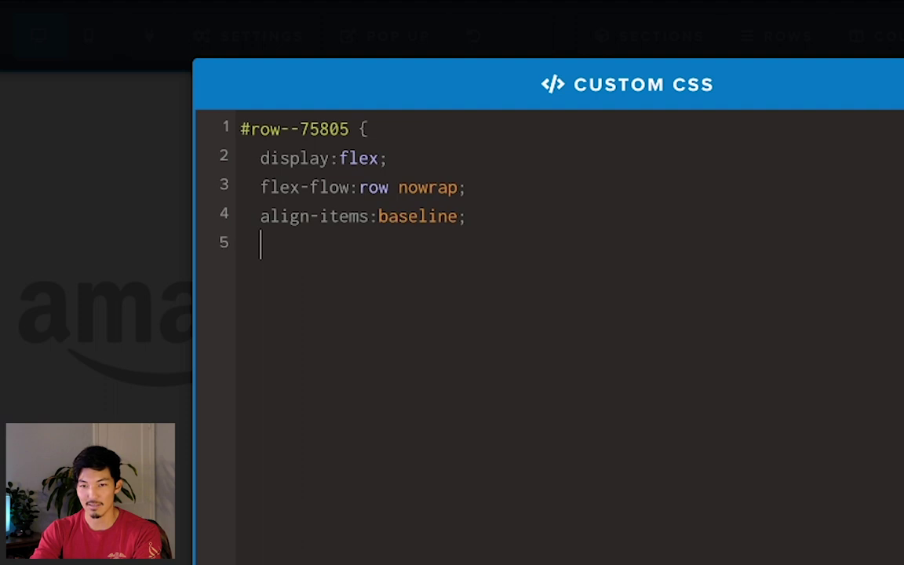
{"action": "type", "text": "}"}
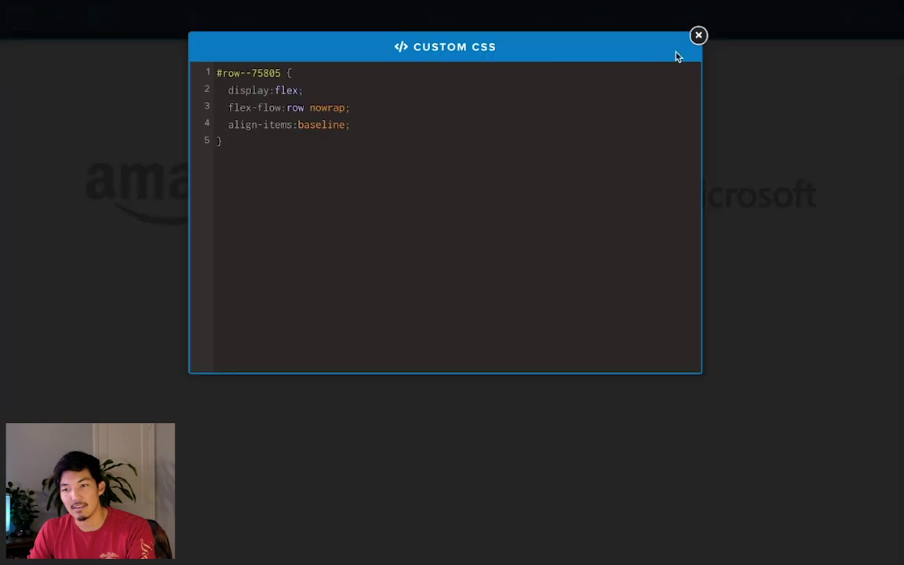
{"action": "left_click", "coordinate": [699, 35]}
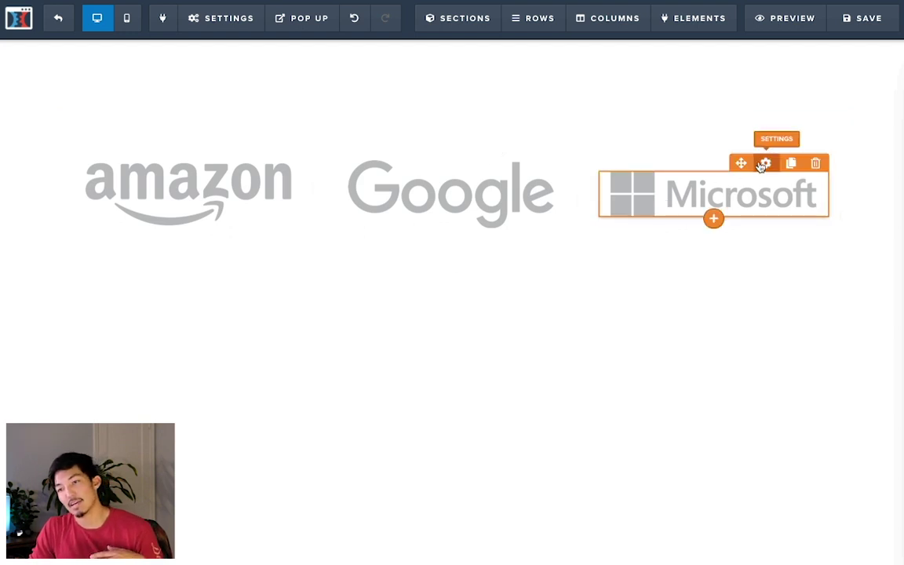
{"action": "left_click", "coordinate": [854, 24]}
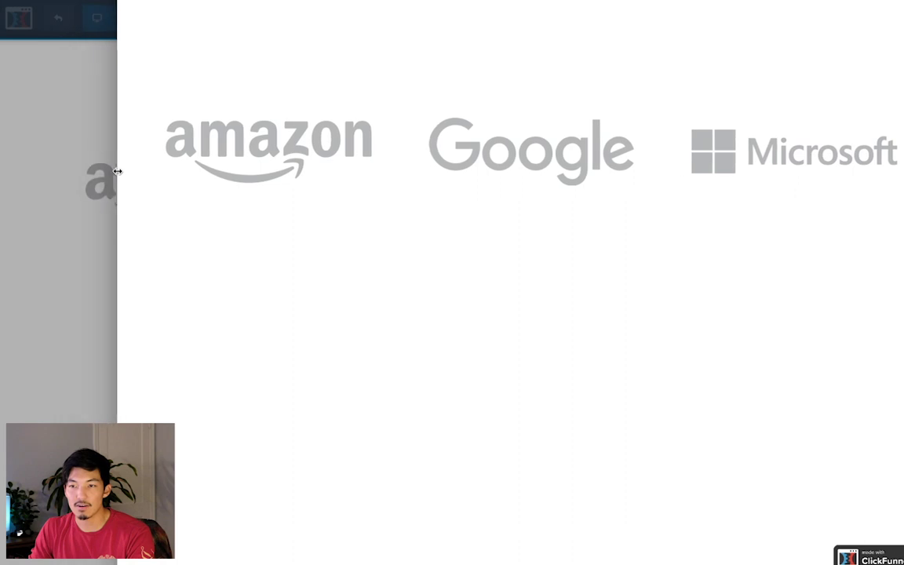
- Resize the page preview window to narrow widths to check how the three logos line up, and return to the editor
{"action": "left_click_drag", "start_coordinate": [117, 171], "coordinate": [613, 164]}
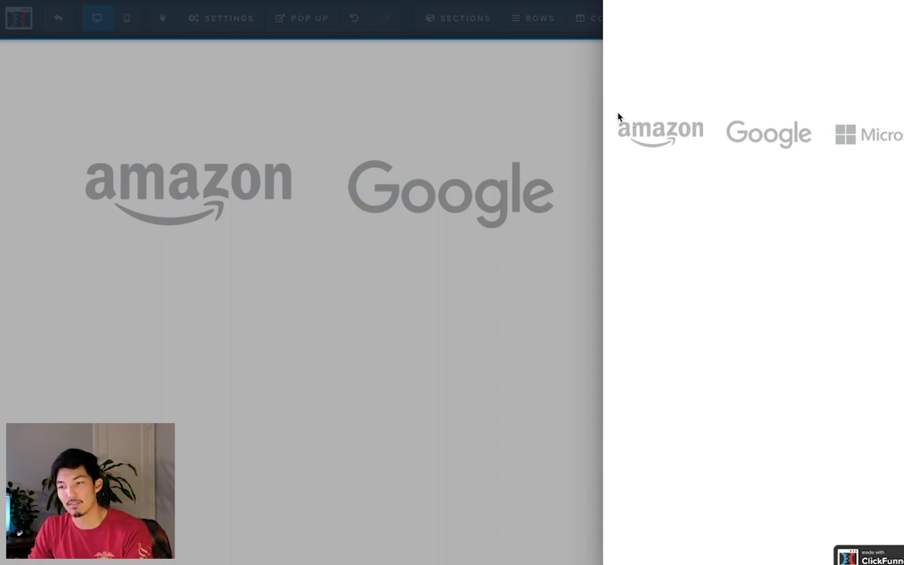
{"action": "left_click_drag", "start_coordinate": [600, 124], "coordinate": [534, 145]}
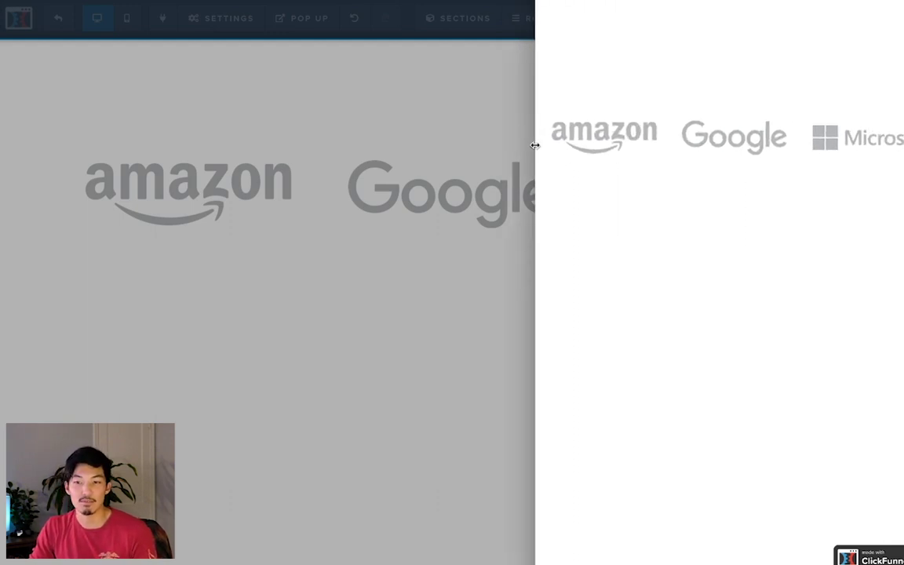
{"action": "left_click_drag", "start_coordinate": [534, 146], "coordinate": [548, 238]}
{"action": "left_click", "coordinate": [541, 355]}
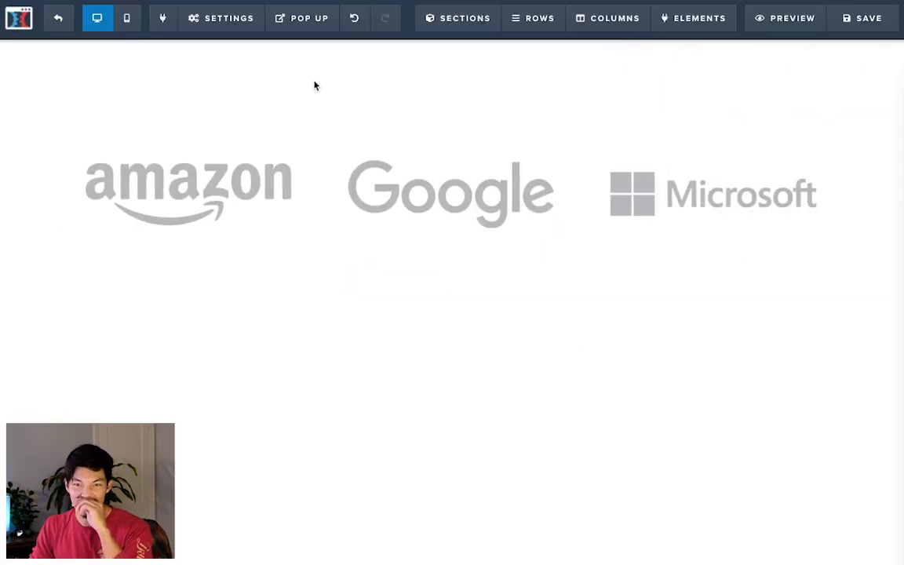
- Delete the align-items:baseline; line from the page's custom CSS and save the page
{"action": "left_click", "coordinate": [228, 18]}
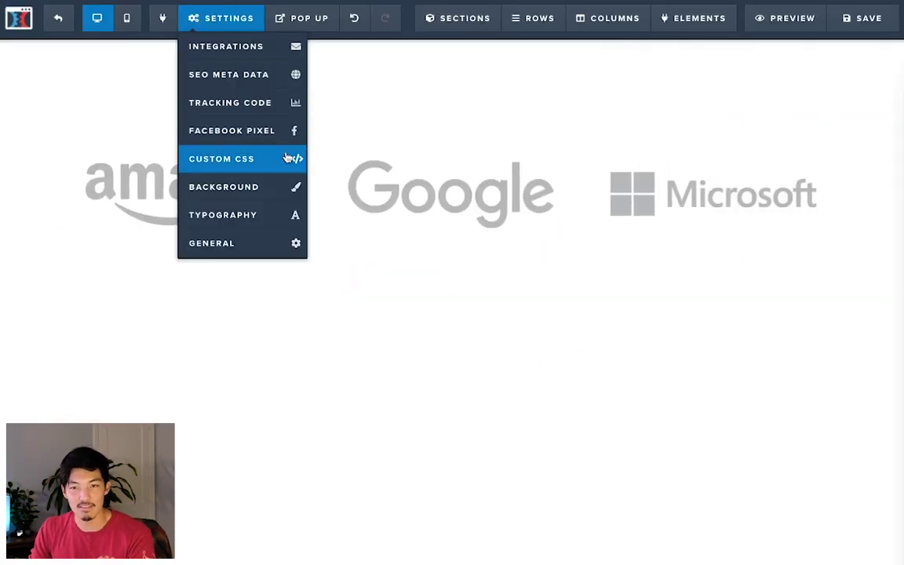
{"action": "left_click", "coordinate": [261, 145]}
{"action": "left_click_drag", "start_coordinate": [378, 125], "coordinate": [207, 125]}
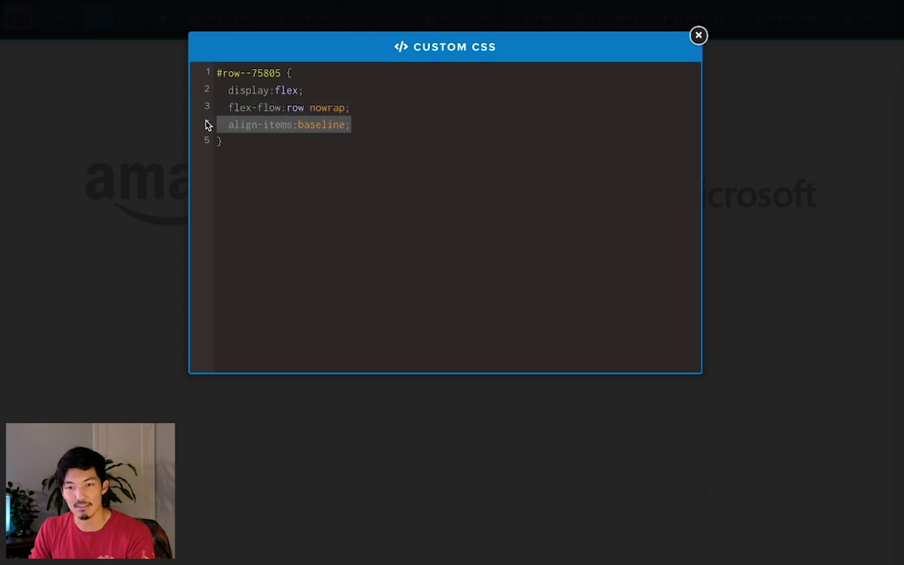
{"action": "key", "text": "BackSpace"}
{"action": "left_click", "coordinate": [698, 35]}
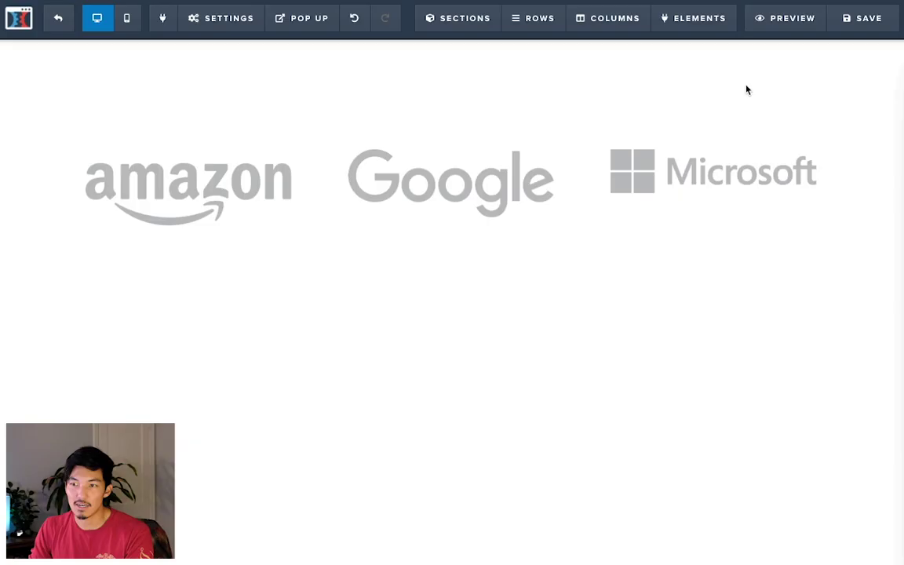
{"action": "left_click", "coordinate": [867, 18]}
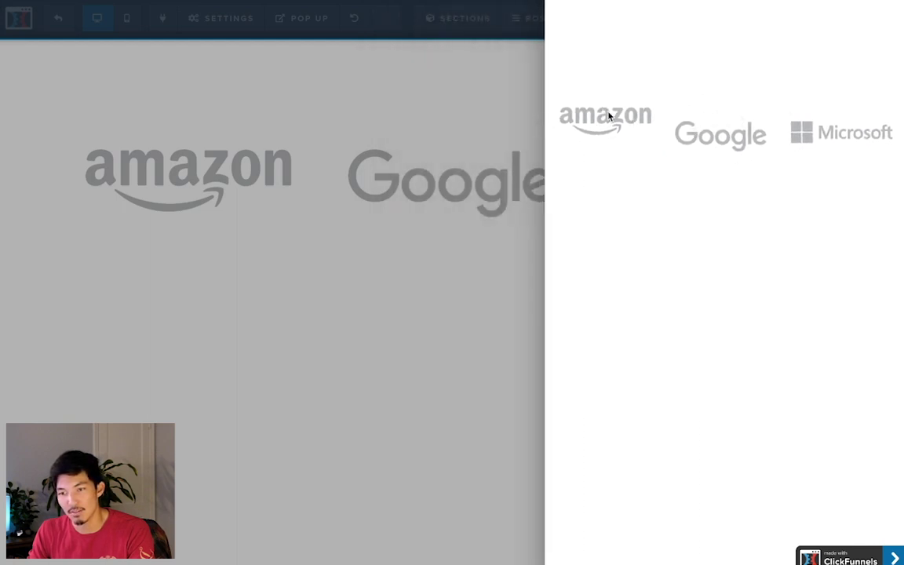
- Widen the preview window, inspect the page in the browser's developer tools and examine the three-column logo row's element and styles
{"action": "left_click_drag", "start_coordinate": [535, 115], "coordinate": [54, 117]}
{"action": "right_click", "coordinate": [393, 397]}
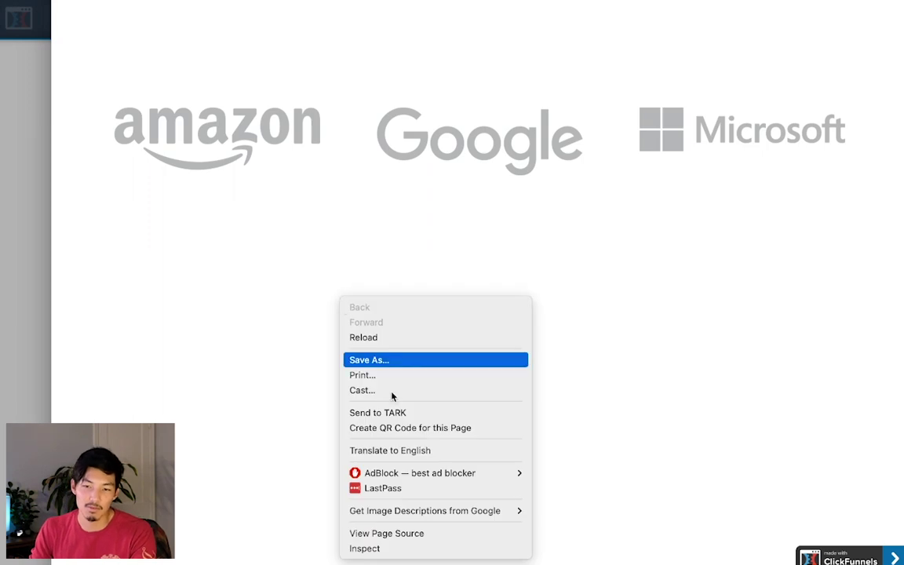
{"action": "left_click", "coordinate": [438, 548]}
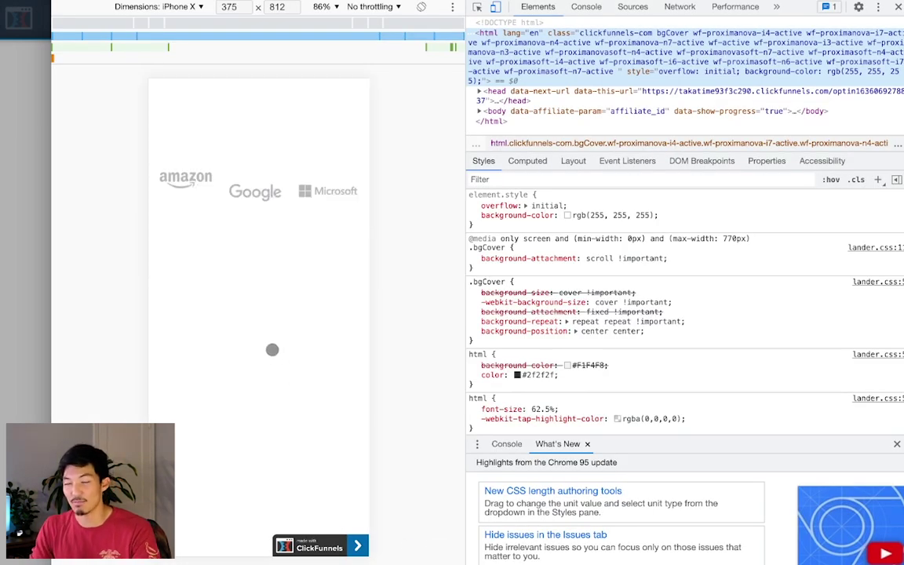
{"action": "left_click", "coordinate": [479, 6]}
{"action": "left_click", "coordinate": [253, 181]}
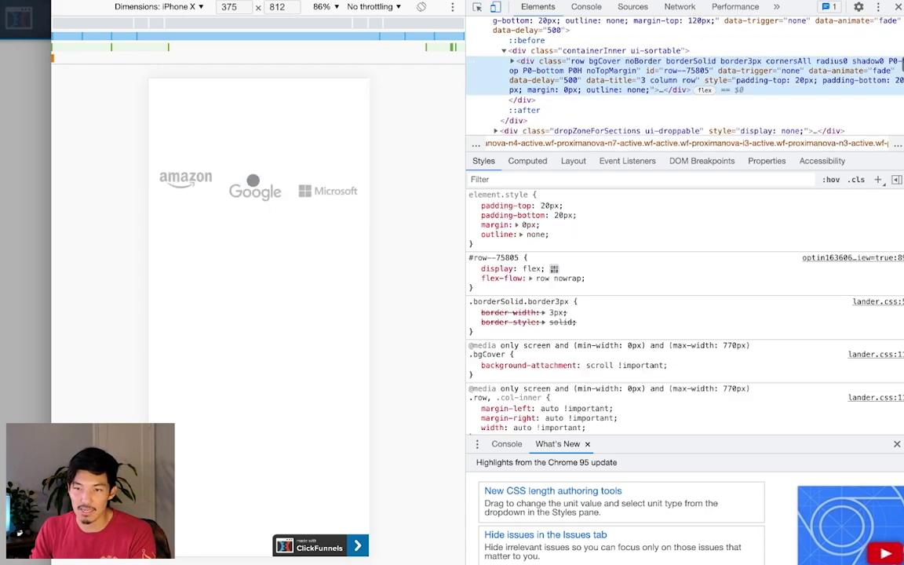
{"action": "scroll", "coordinate": [571, 88], "scroll_direction": "down", "scroll_amount": 1}
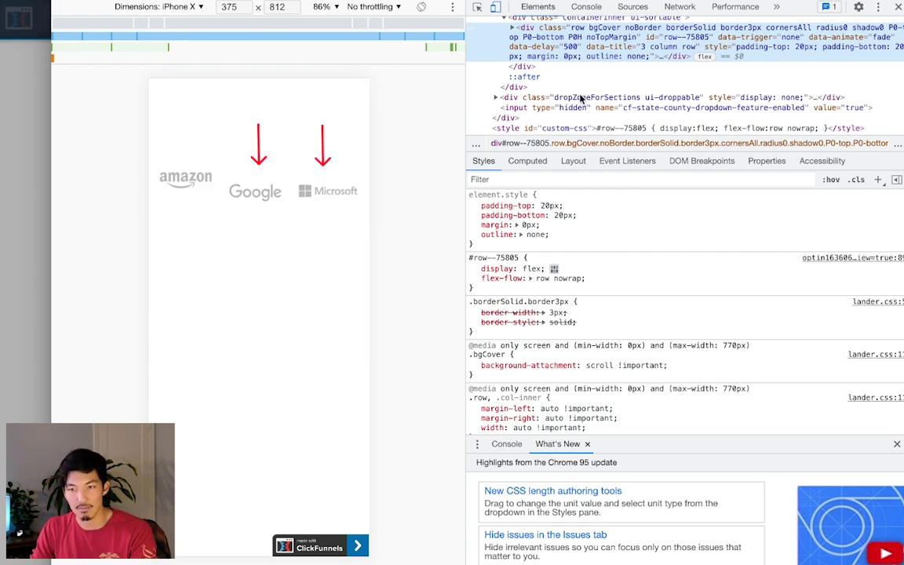
- Inspect the logo row and its center column in the developer tools, examining the mobile media rule that sets the column's top margin
{"action": "scroll", "coordinate": [503, 46], "scroll_direction": "up", "scroll_amount": 1}
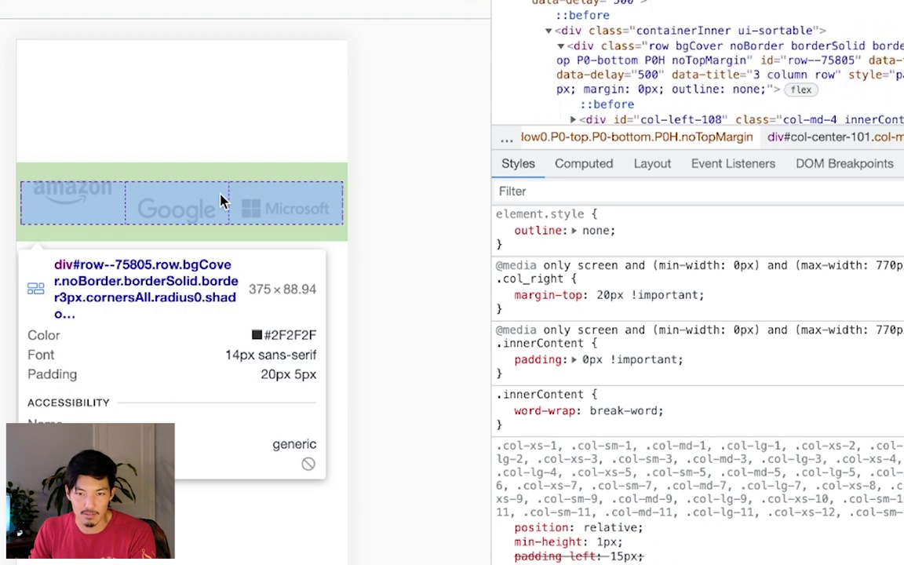
{"action": "left_click", "coordinate": [209, 202]}
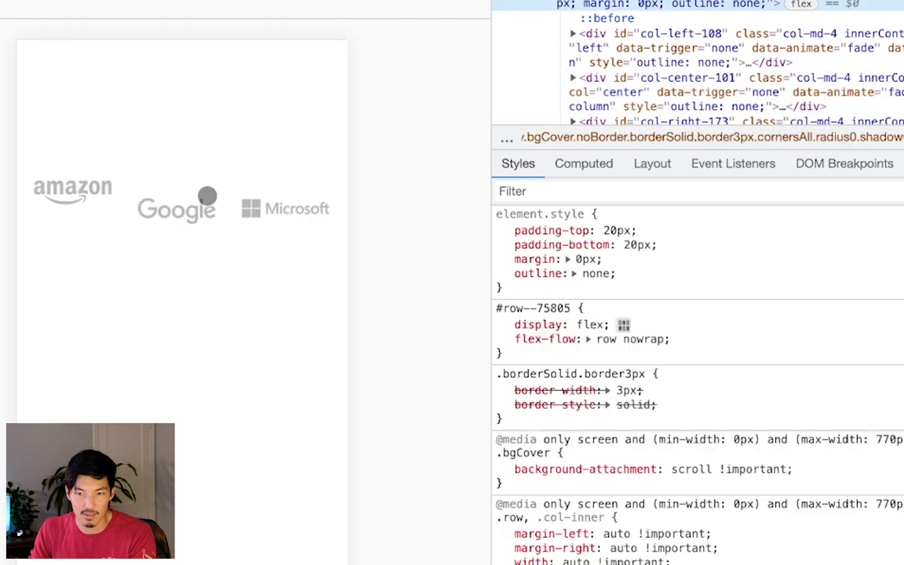
{"action": "left_click", "coordinate": [663, 39]}
{"action": "left_click", "coordinate": [666, 85]}
{"action": "scroll", "coordinate": [666, 85], "scroll_direction": "down", "scroll_amount": 1}
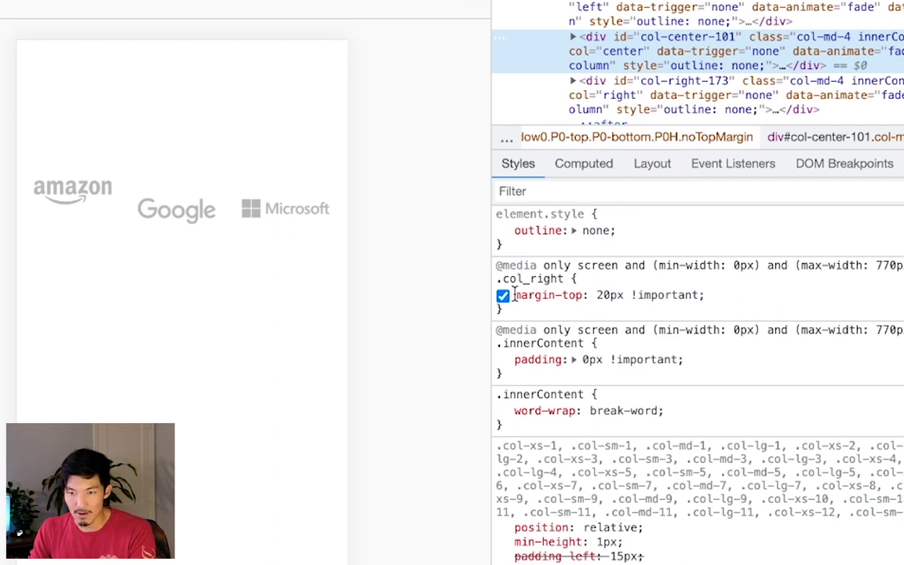
{"action": "left_click_drag", "start_coordinate": [515, 295], "coordinate": [629, 297]}
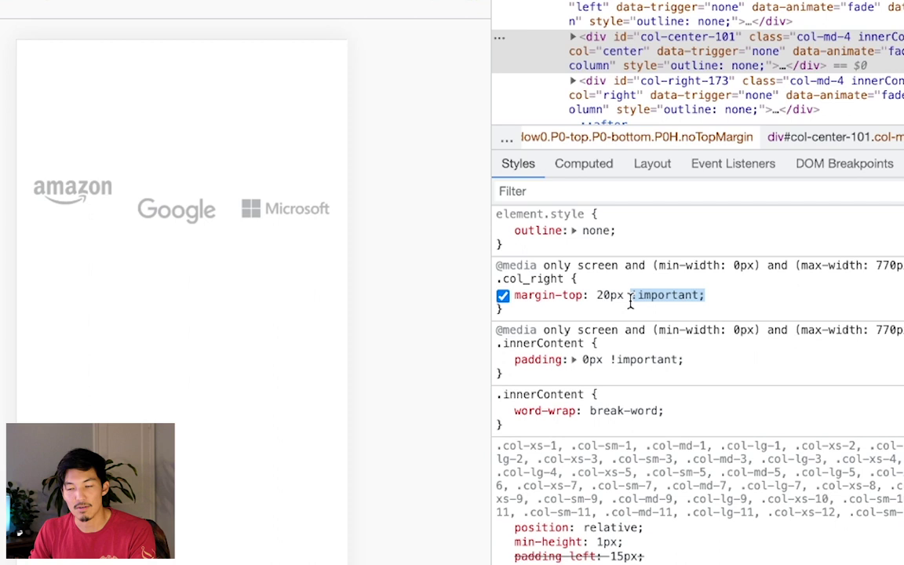
{"action": "left_click", "coordinate": [518, 293]}
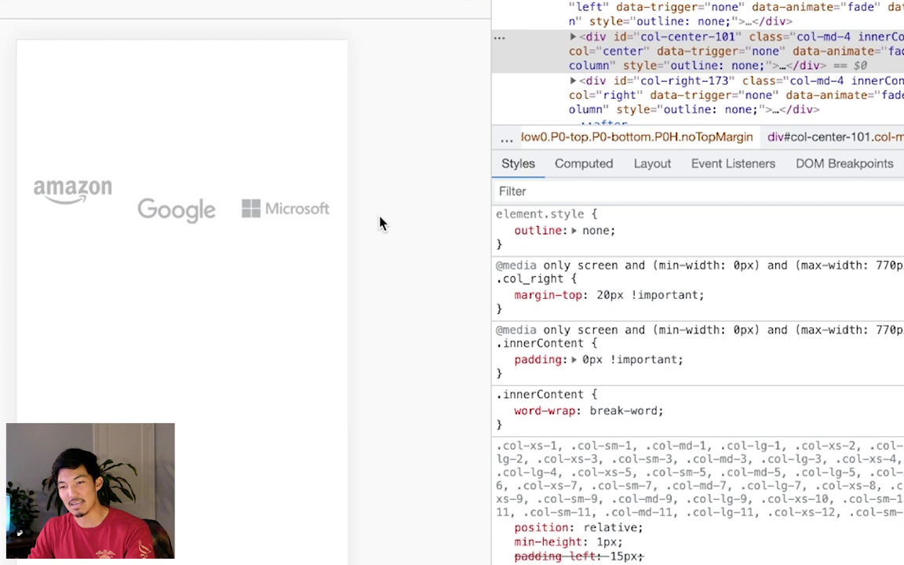
{"action": "left_click_drag", "start_coordinate": [710, 307], "coordinate": [493, 264]}
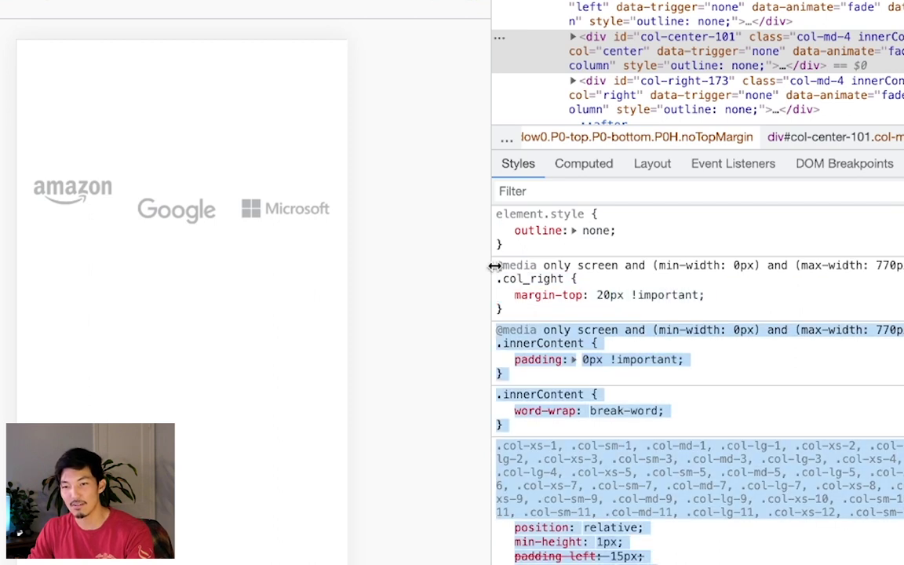
{"action": "left_click", "coordinate": [707, 276]}
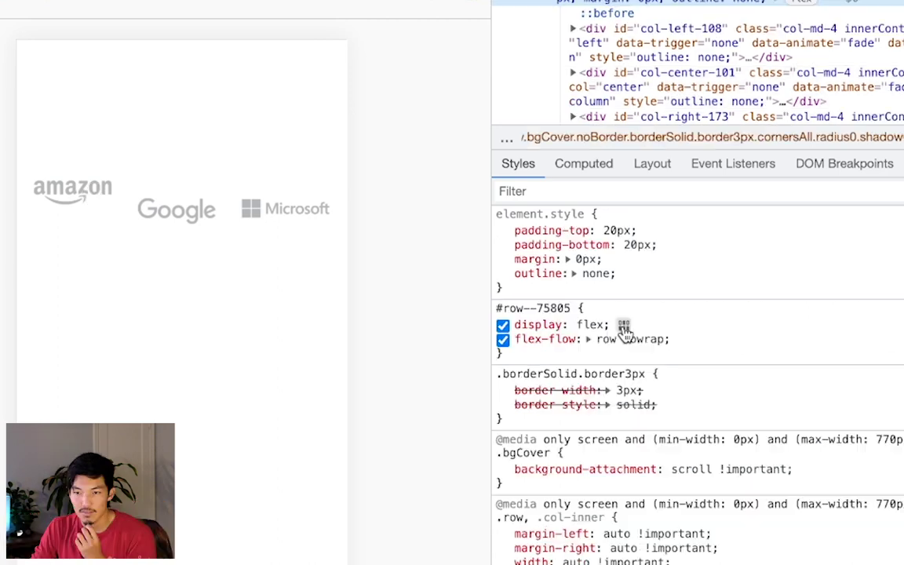
- Try align-items: baseline on the #row--75805 rule using the developer tools' flexbox editor
{"action": "left_click", "coordinate": [623, 324]}
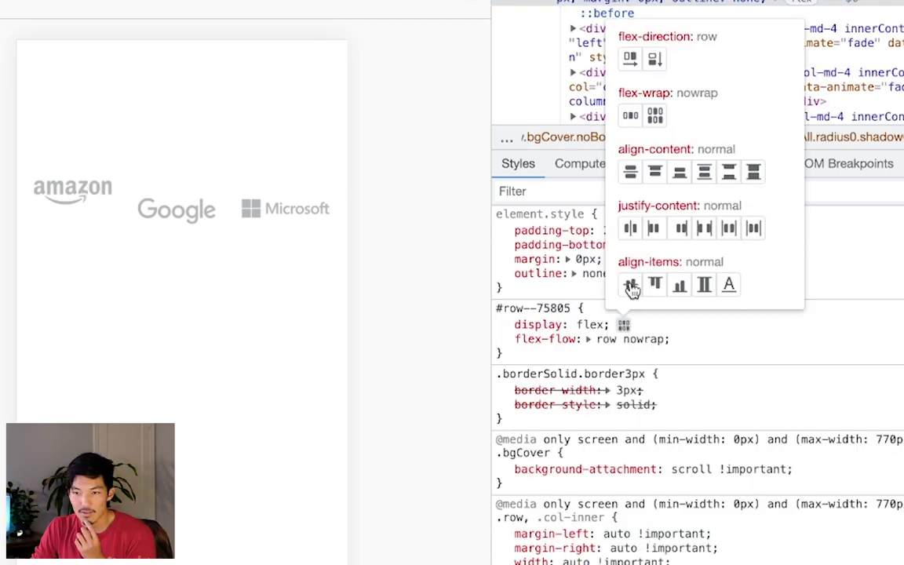
{"action": "left_click", "coordinate": [729, 287]}
{"action": "left_click", "coordinate": [665, 360]}
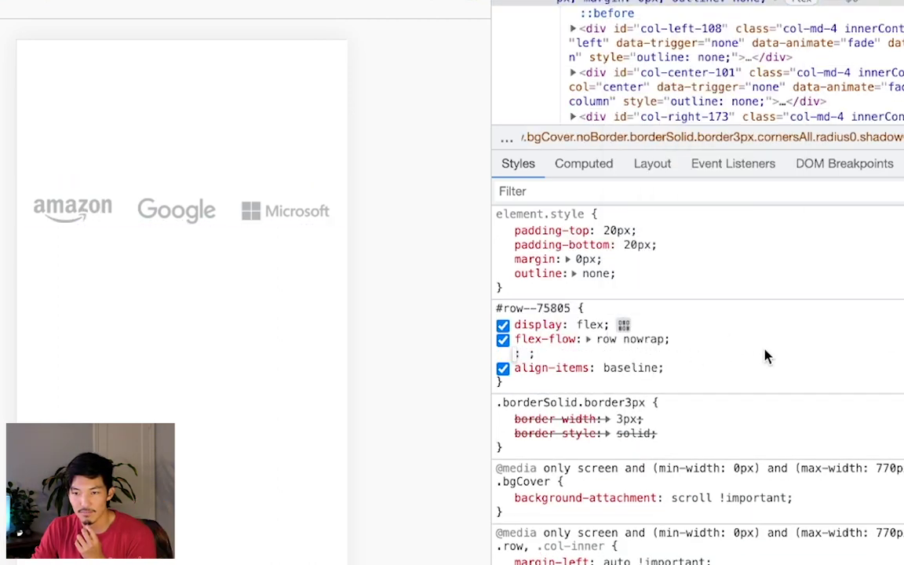
{"action": "key", "text": "Escape"}
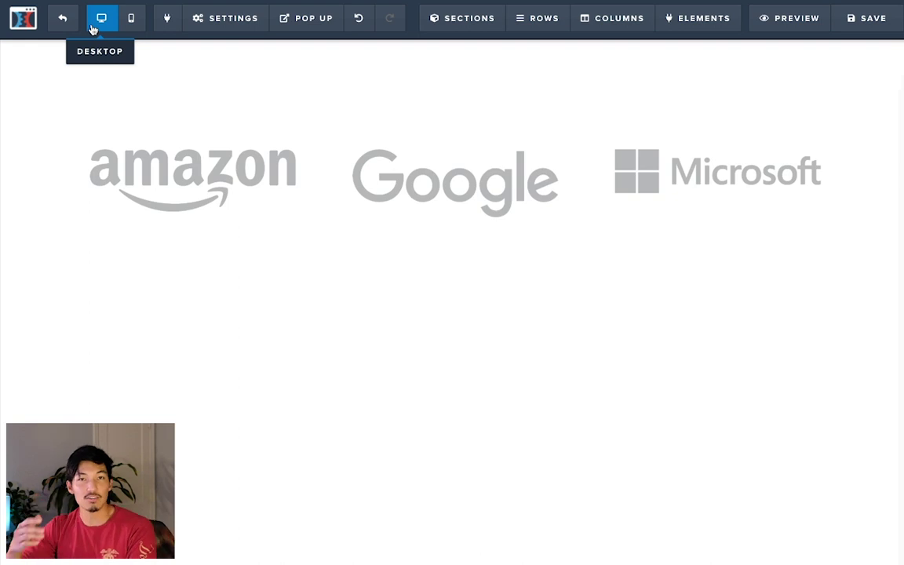
- Remove the empty line before the closing brace in the page's custom CSS and close the code editor
{"action": "left_click", "coordinate": [216, 20]}
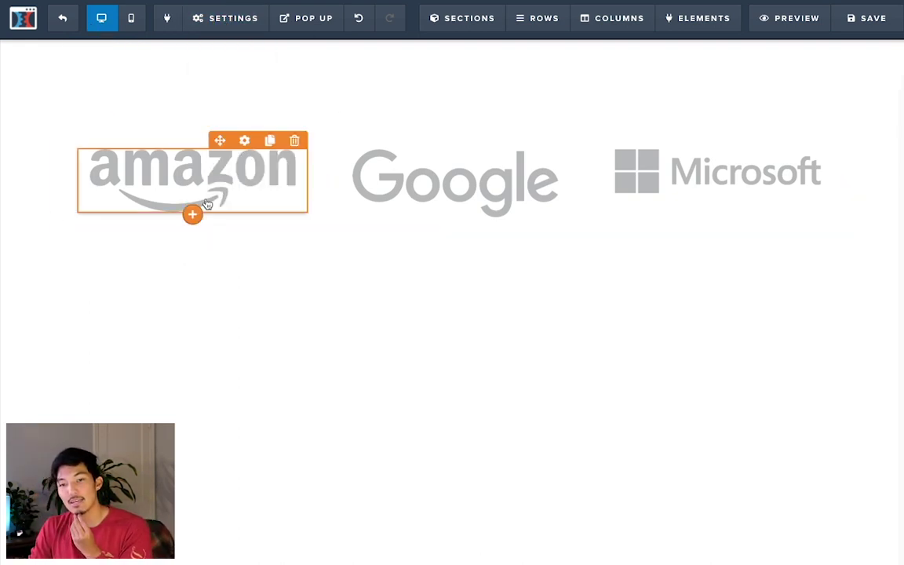
{"action": "mouse_move", "coordinate": [267, 25]}
{"action": "left_click", "coordinate": [261, 150]}
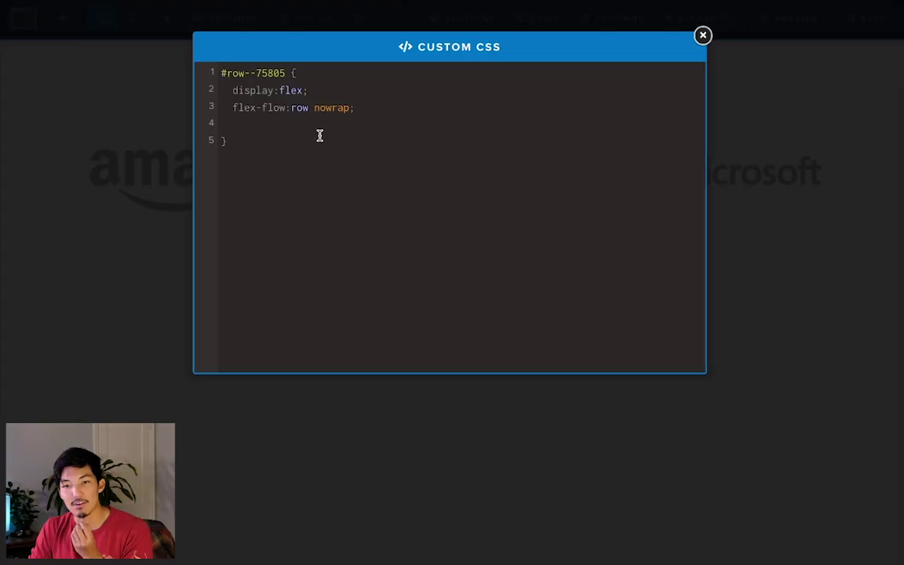
{"action": "left_click_drag", "start_coordinate": [320, 135], "coordinate": [223, 87]}
{"action": "left_click", "coordinate": [236, 110]}
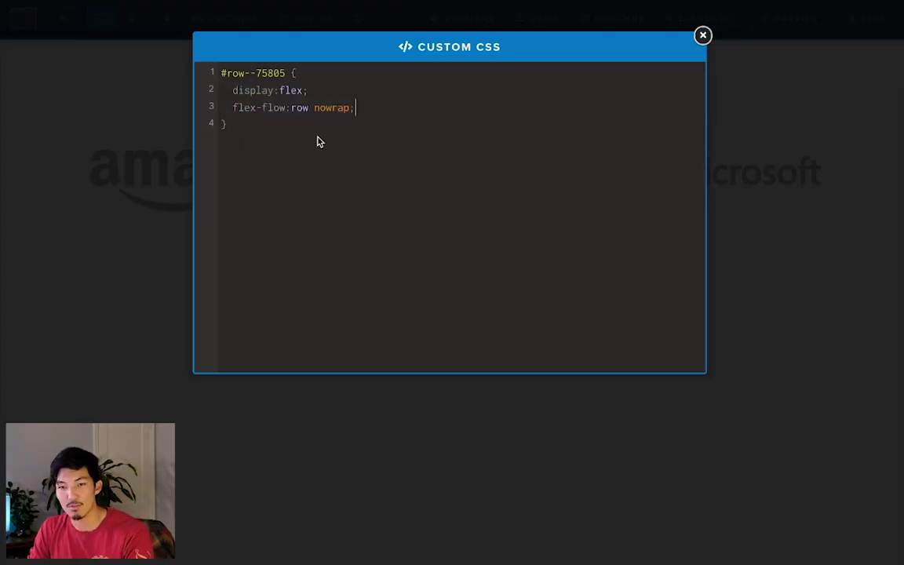
{"action": "left_click", "coordinate": [91, 131]}
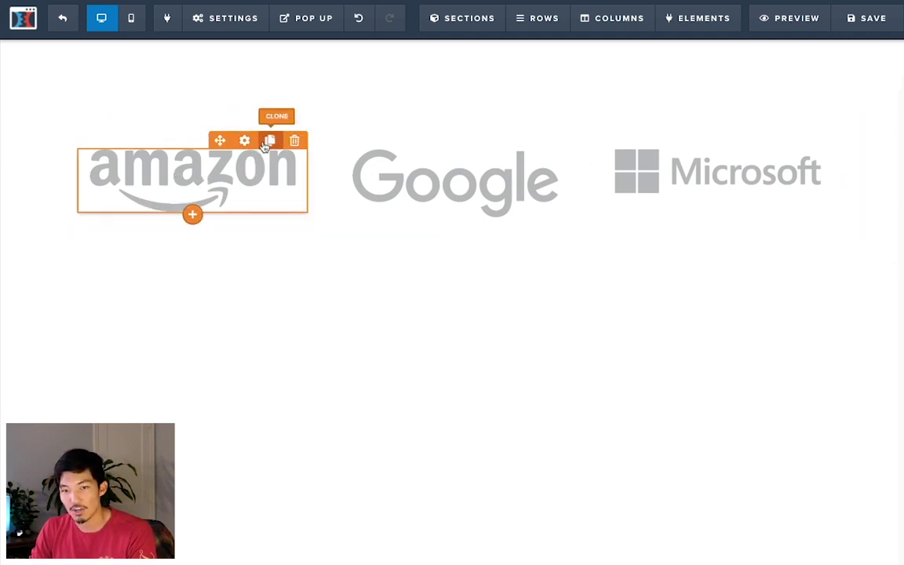
- Clone the Amazon logo, make the copy mobile only with a top margin of 20, return to desktop view and save the page
{"action": "left_click", "coordinate": [270, 141]}
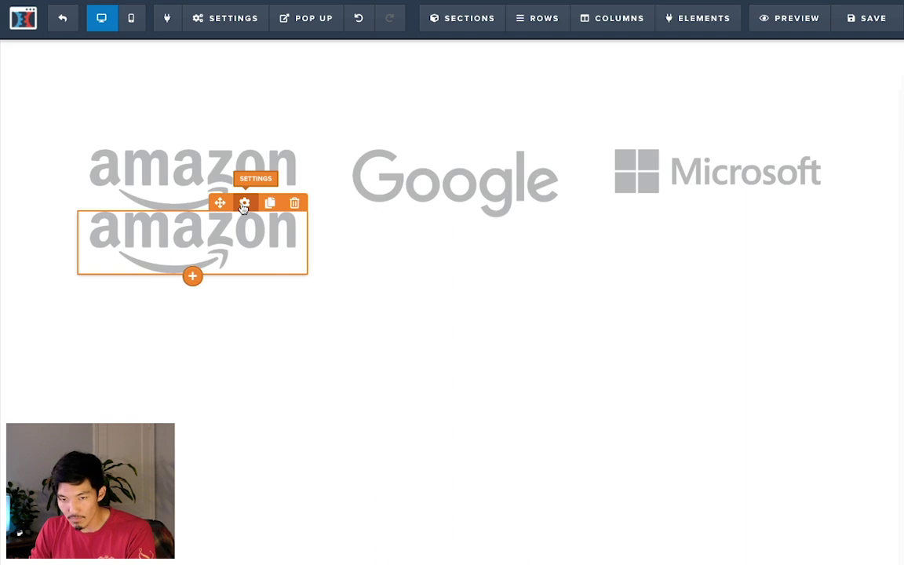
{"action": "left_click", "coordinate": [245, 205]}
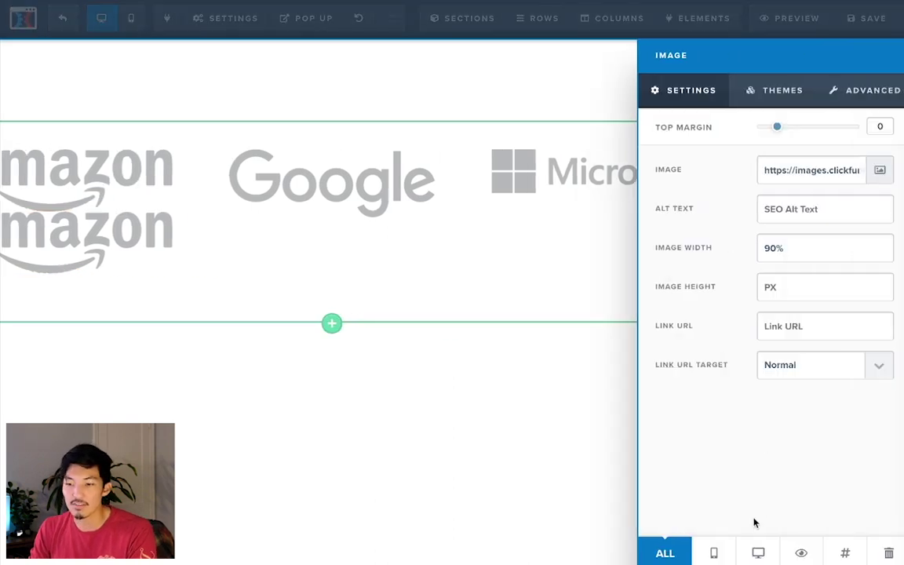
{"action": "left_click", "coordinate": [714, 554]}
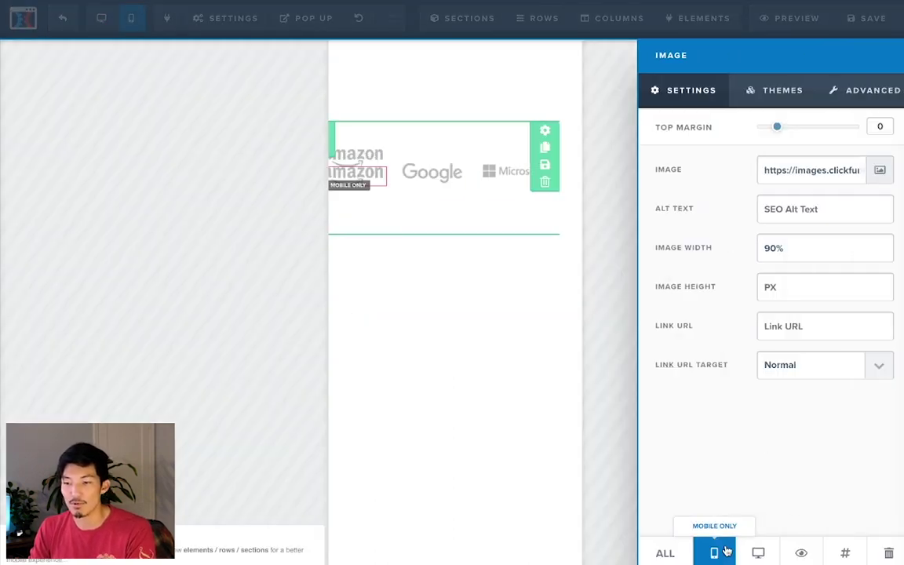
{"action": "double_click", "coordinate": [879, 126]}
{"action": "type", "text": "20"}
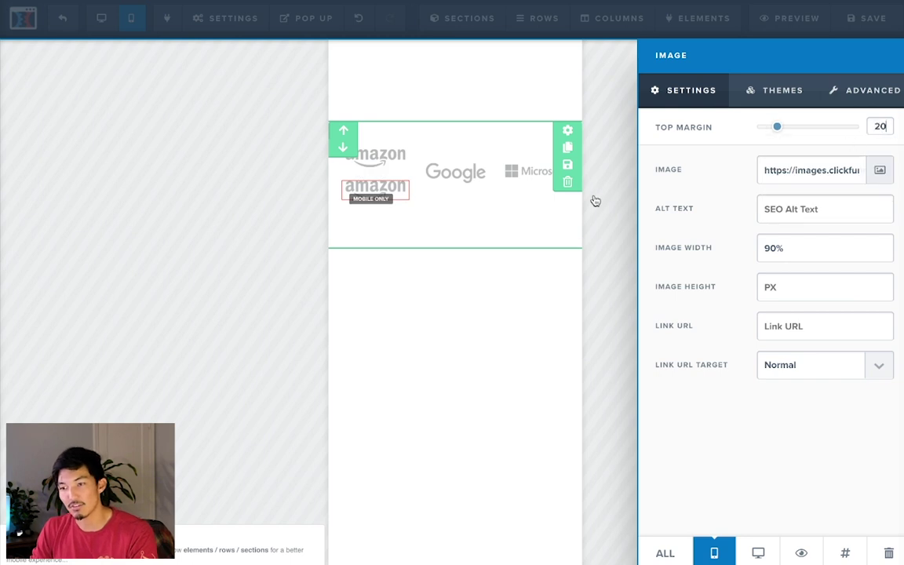
{"action": "left_click", "coordinate": [596, 201]}
{"action": "left_click", "coordinate": [105, 20]}
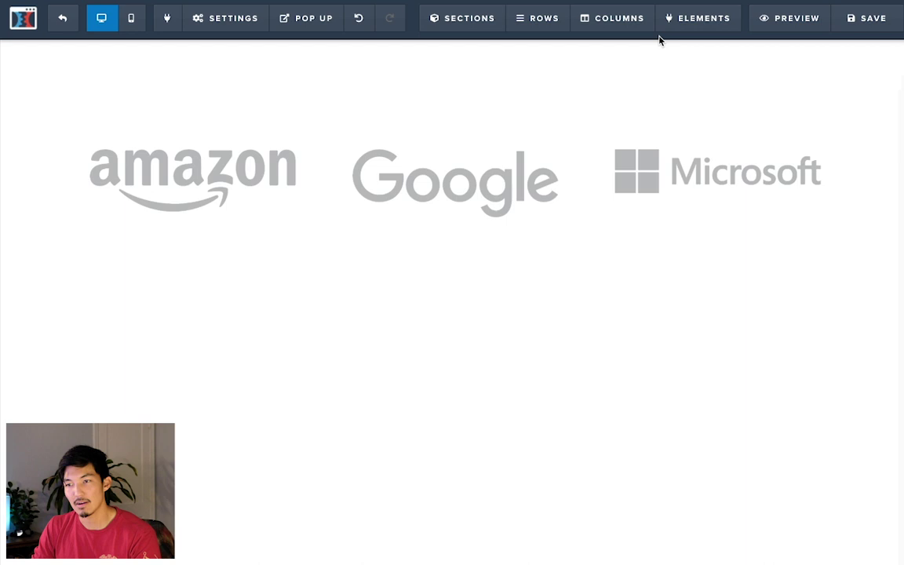
{"action": "left_click", "coordinate": [862, 10]}
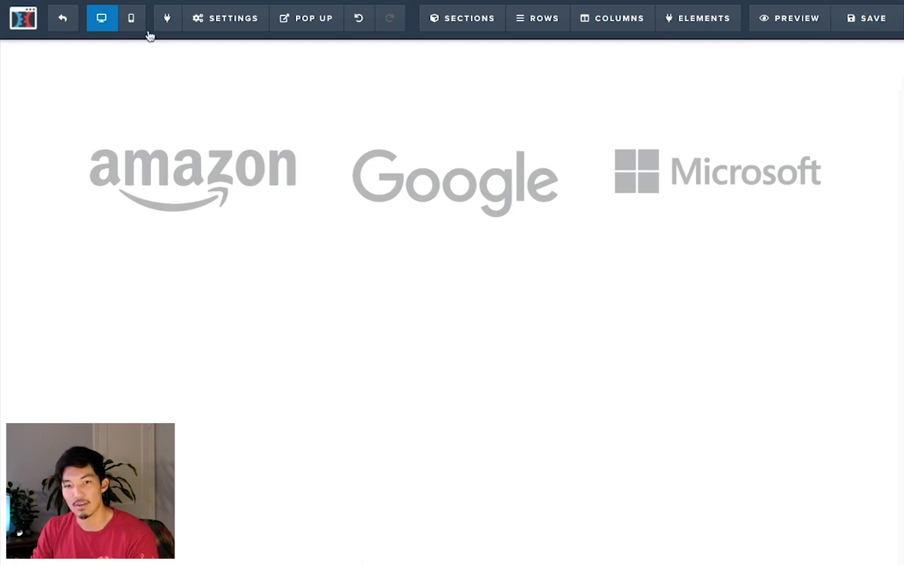
- Set the original Amazon logo to desktop only and save the page
{"action": "left_click", "coordinate": [244, 139]}
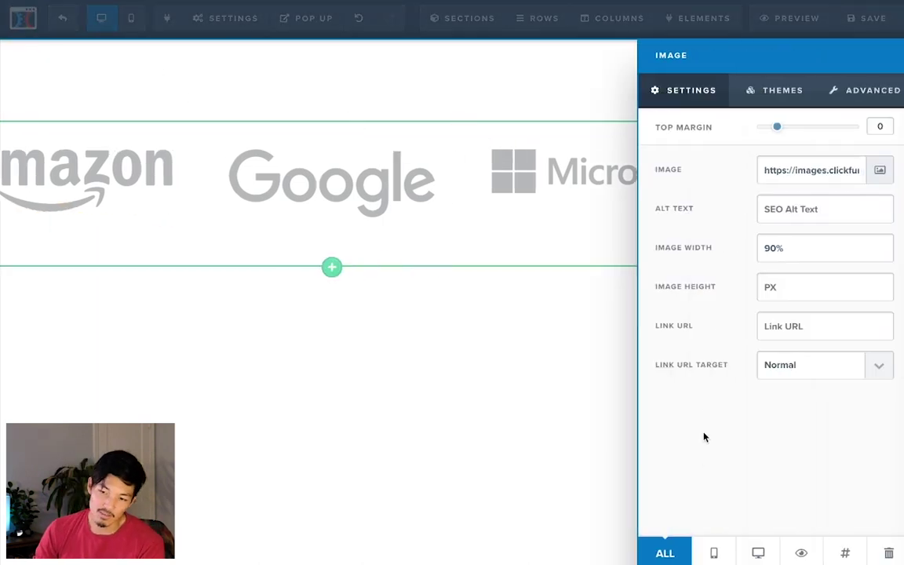
{"action": "left_click", "coordinate": [747, 554]}
{"action": "left_click", "coordinate": [409, 413]}
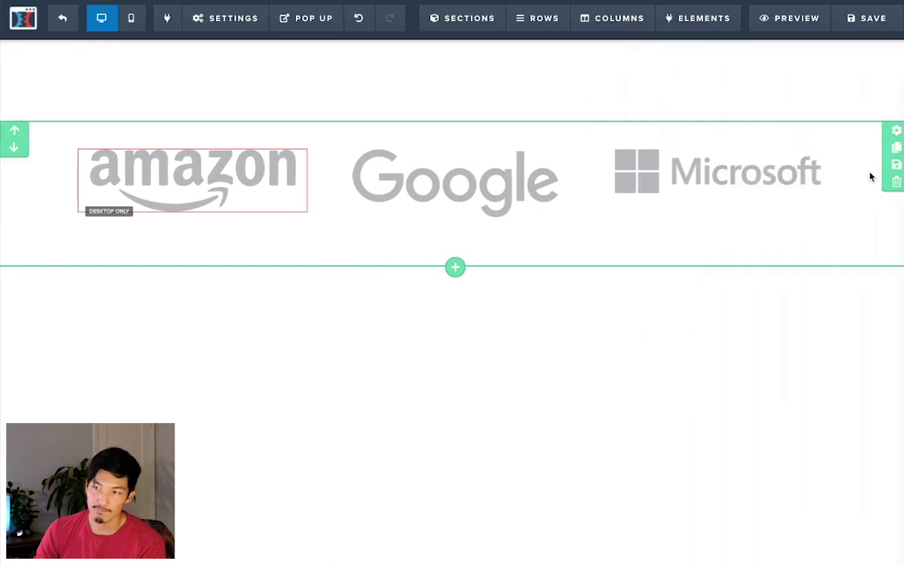
{"action": "left_click", "coordinate": [861, 24]}
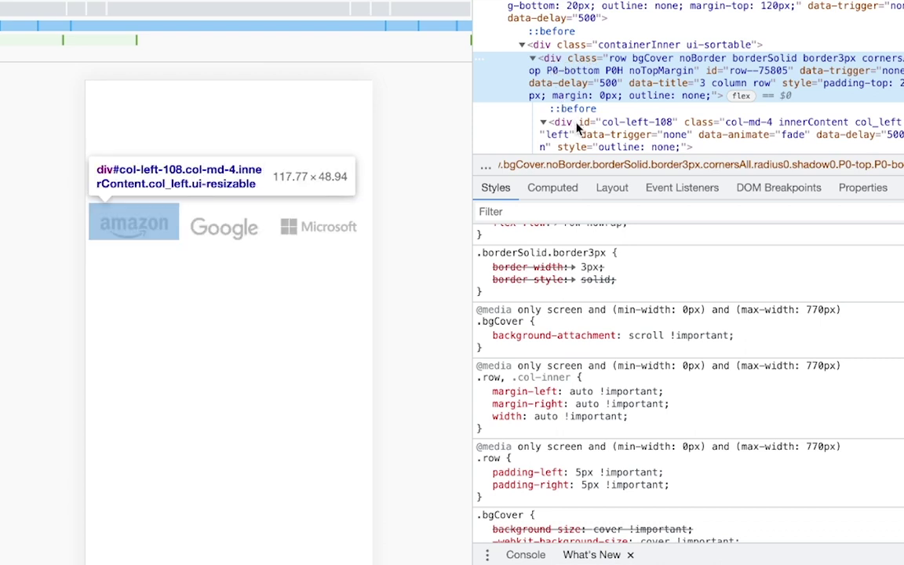
- Examine the left column's nested elements and the Amazon image wrapper in the developer tools
{"action": "scroll", "coordinate": [589, 137], "scroll_direction": "down", "scroll_amount": 1}
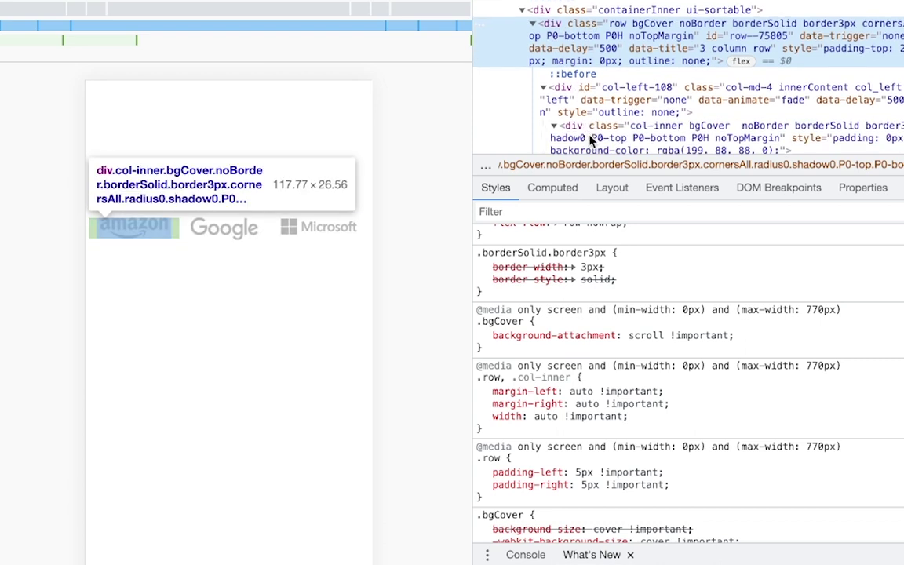
{"action": "scroll", "coordinate": [595, 133], "scroll_direction": "down", "scroll_amount": 2}
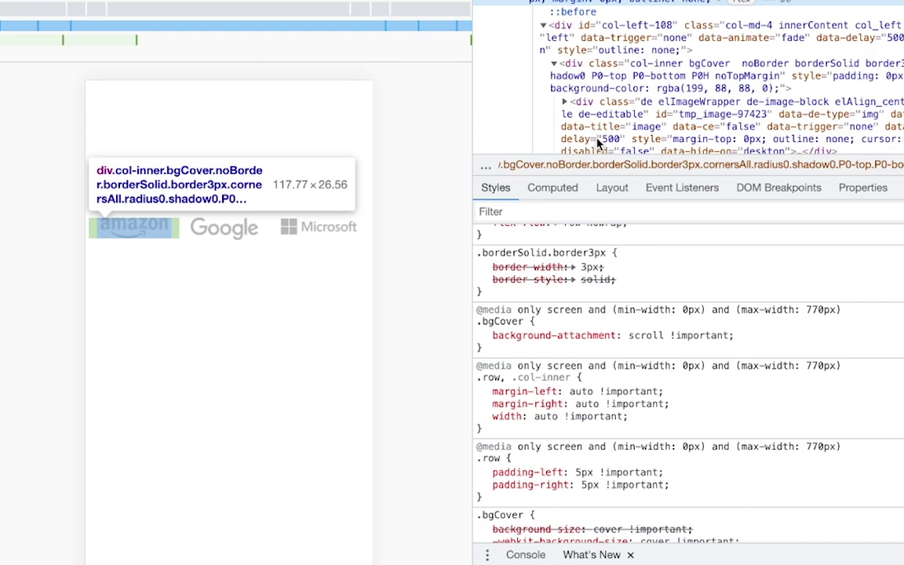
{"action": "scroll", "coordinate": [600, 121], "scroll_direction": "down", "scroll_amount": 2}
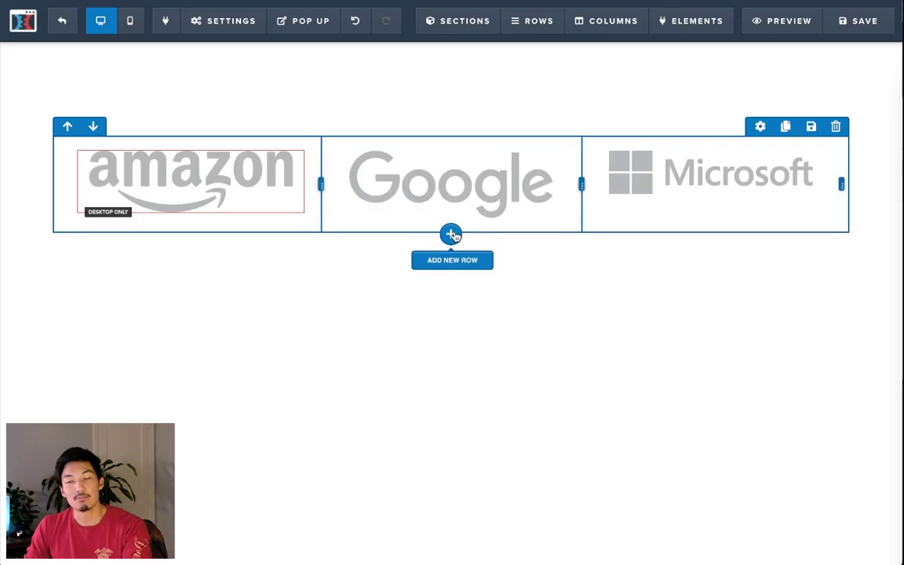
- Add a six-column row below the logo row and fill its columns alternately with cloned Google and Microsoft logos
{"action": "left_click", "coordinate": [453, 234]}
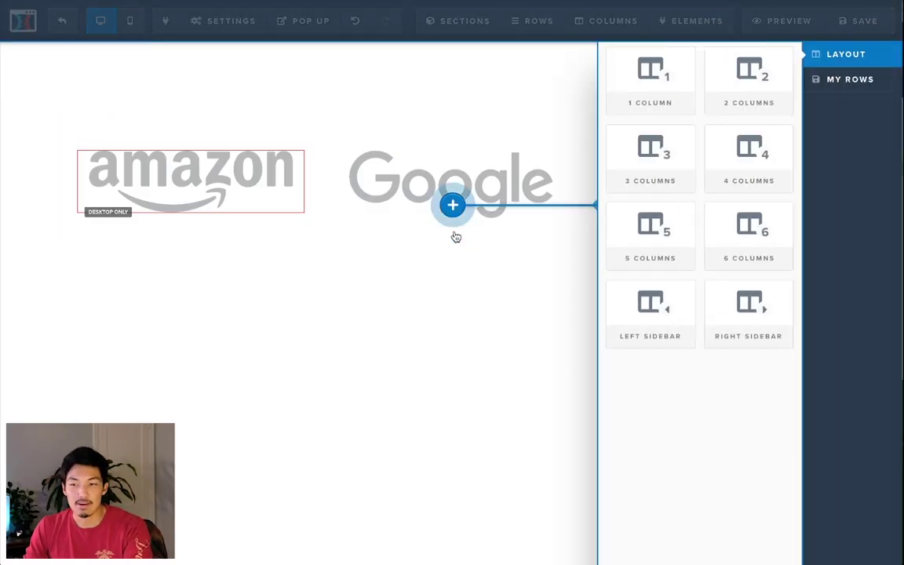
{"action": "left_click", "coordinate": [750, 255]}
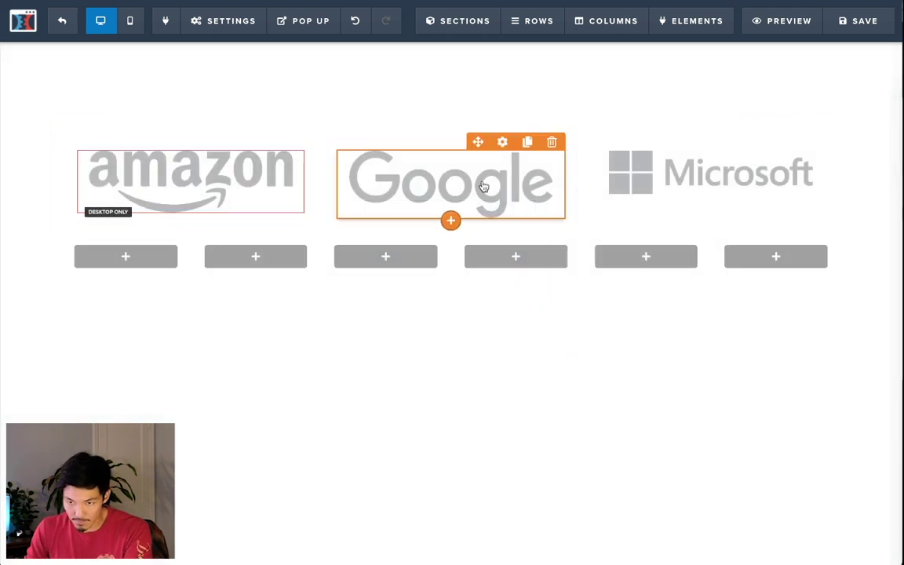
{"action": "left_click", "coordinate": [527, 143]}
{"action": "left_click_drag", "start_coordinate": [450, 220], "coordinate": [139, 332]}
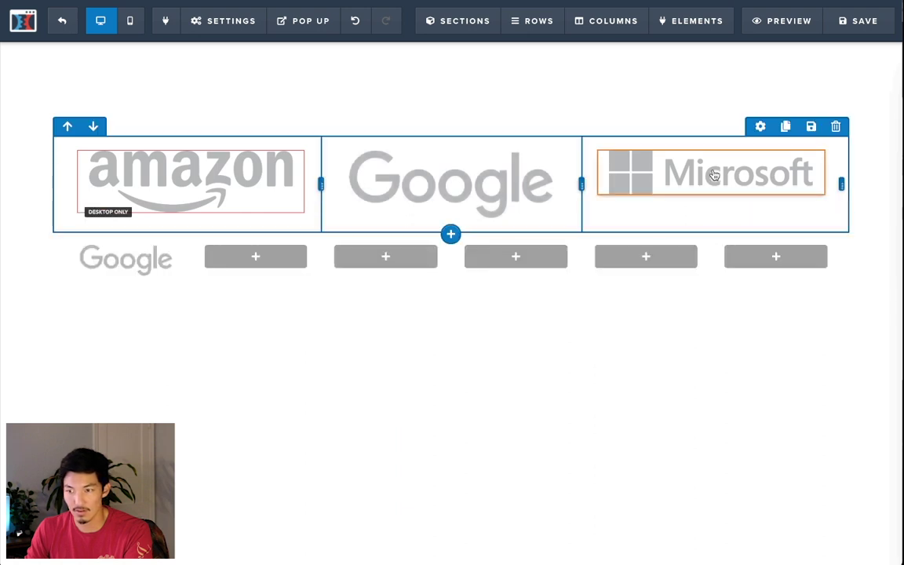
{"action": "left_click", "coordinate": [787, 139]}
{"action": "left_click_drag", "start_coordinate": [710, 195], "coordinate": [262, 307]}
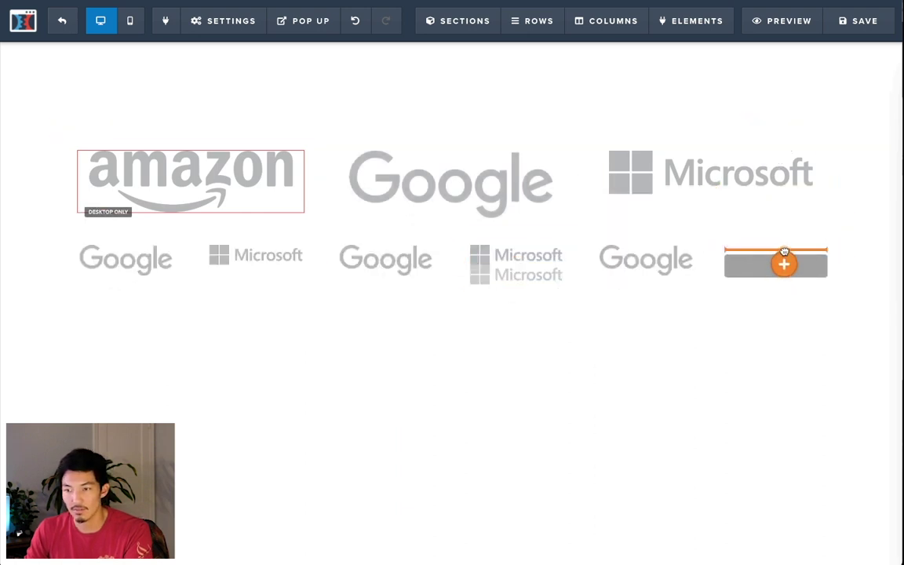
{"action": "left_click_drag", "start_coordinate": [783, 262], "coordinate": [789, 237]}
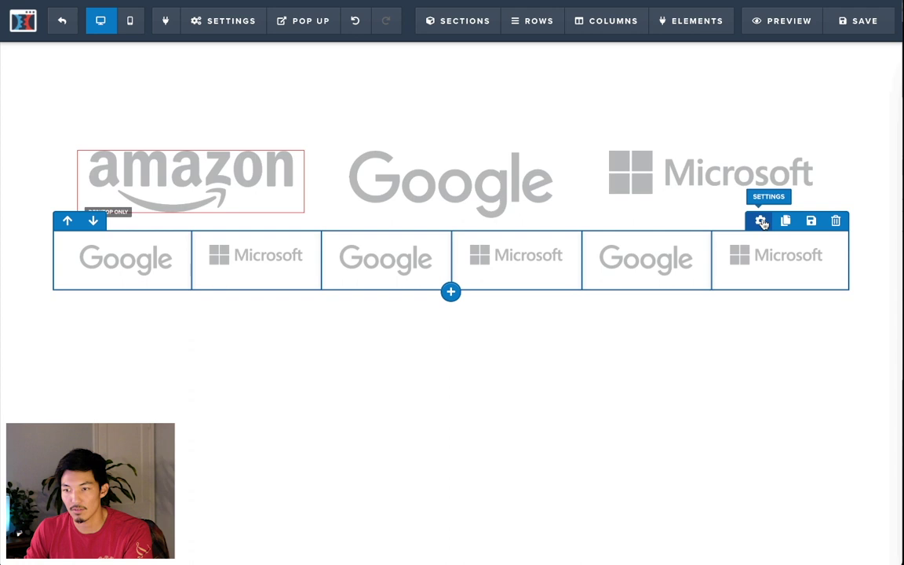
- Set the six-column row's top margin to 120
{"action": "left_click", "coordinate": [761, 221]}
{"action": "type", "text": "12"}
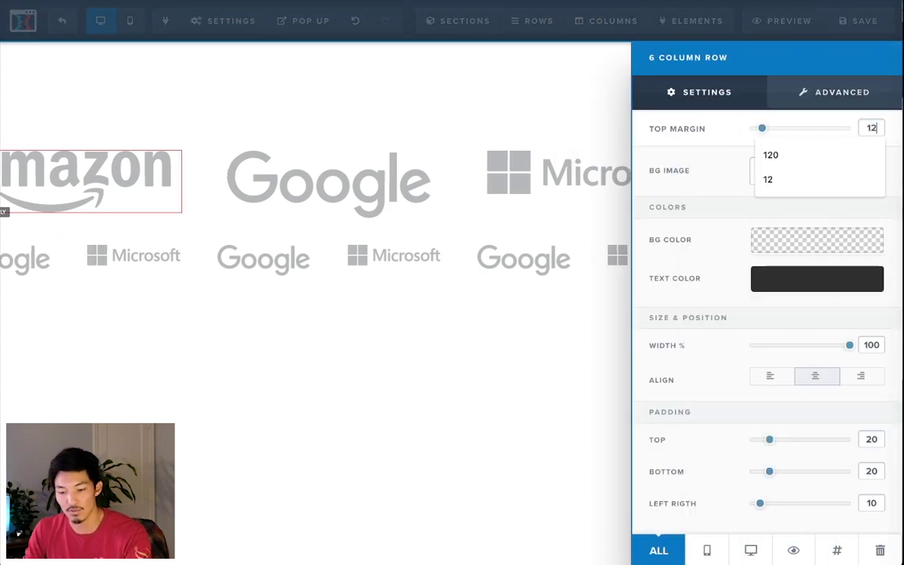
{"action": "left_click", "coordinate": [767, 154]}
{"action": "left_click", "coordinate": [452, 392]}
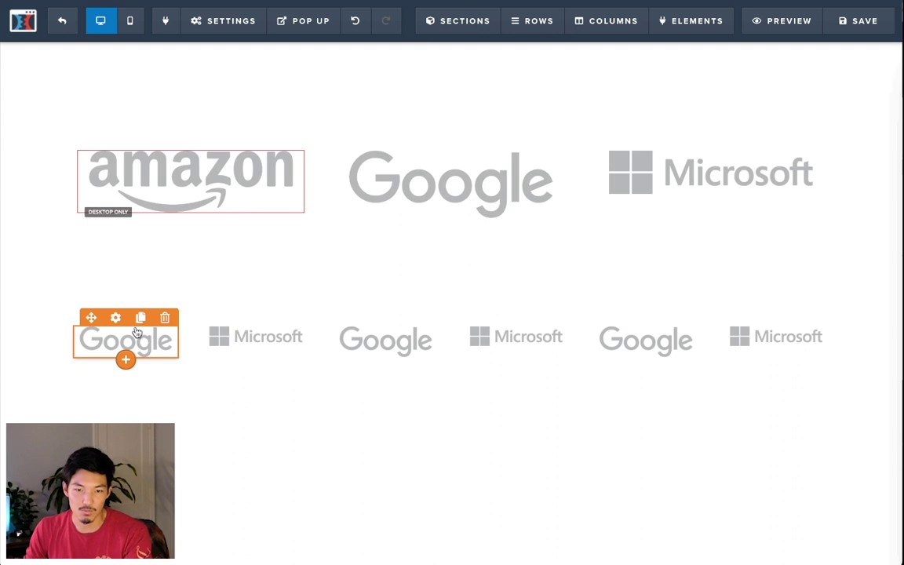
- Clone the first Google logo in the six-column row and make the copy mobile only with a top margin of 20
{"action": "left_click", "coordinate": [142, 321]}
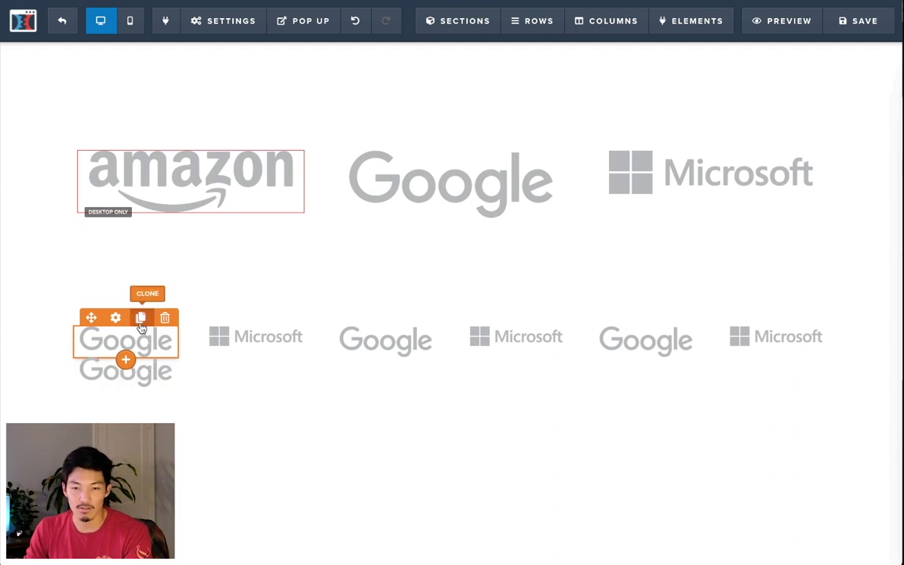
{"action": "left_click", "coordinate": [115, 347]}
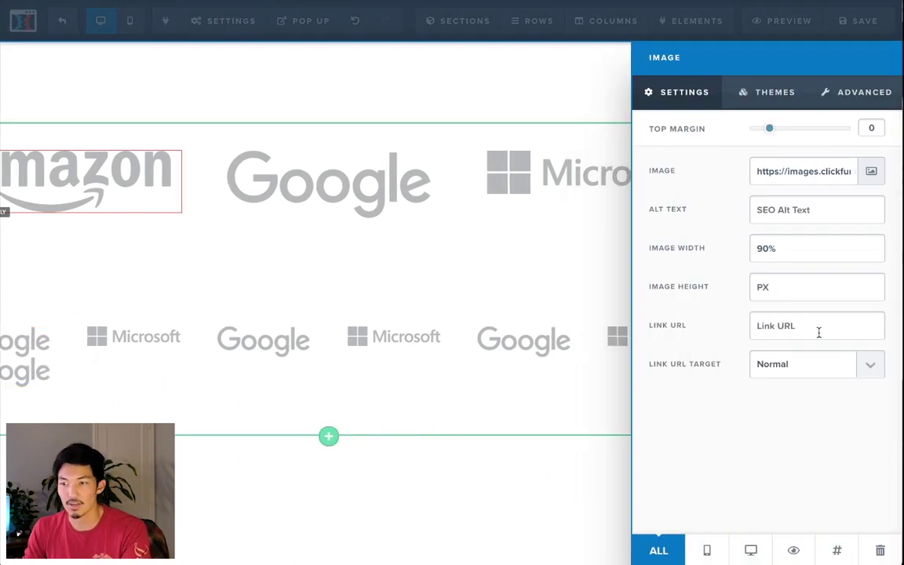
{"action": "left_click", "coordinate": [709, 553]}
{"action": "type", "text": "20"}
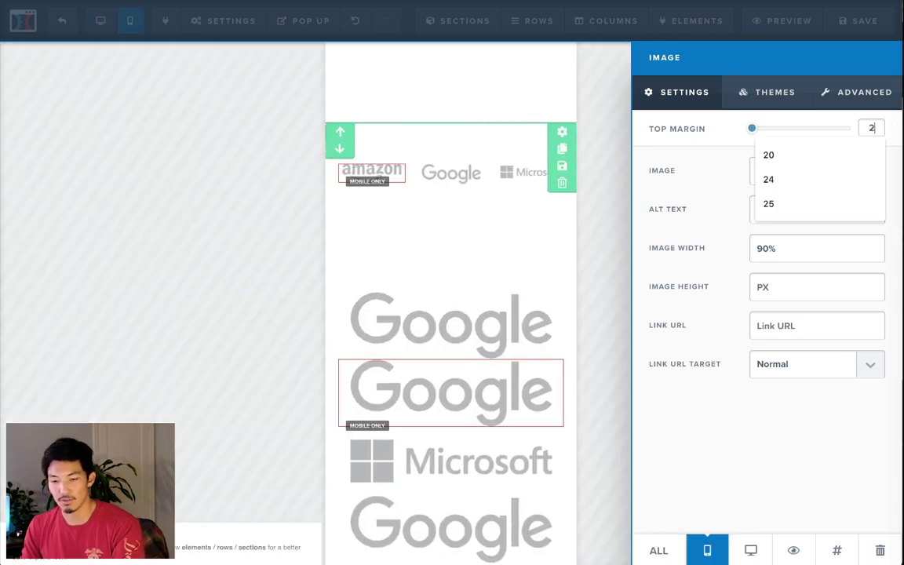
{"action": "left_click", "coordinate": [585, 197]}
- Return to the desktop view and set the original Google logo in the six-column row's first column to desktop only
{"action": "left_click", "coordinate": [100, 21]}
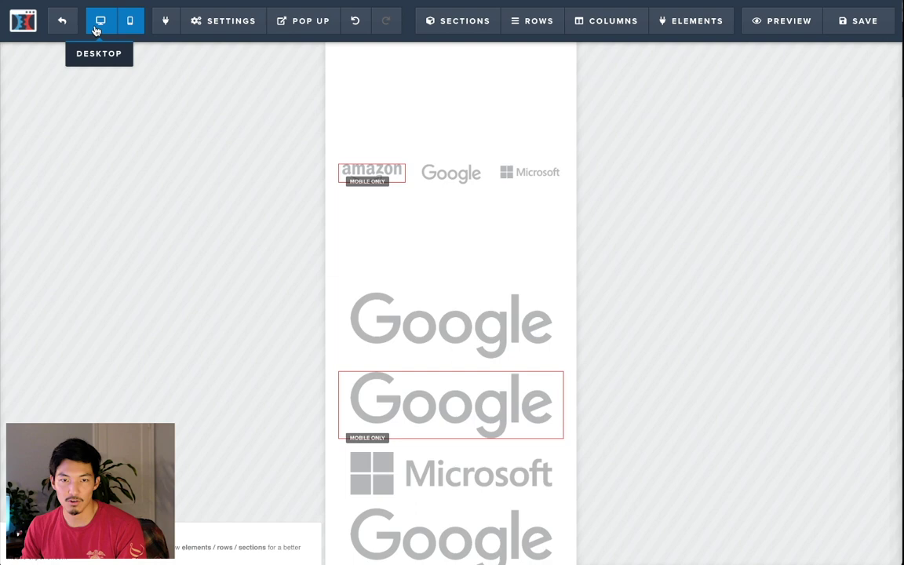
{"action": "left_click", "coordinate": [119, 317]}
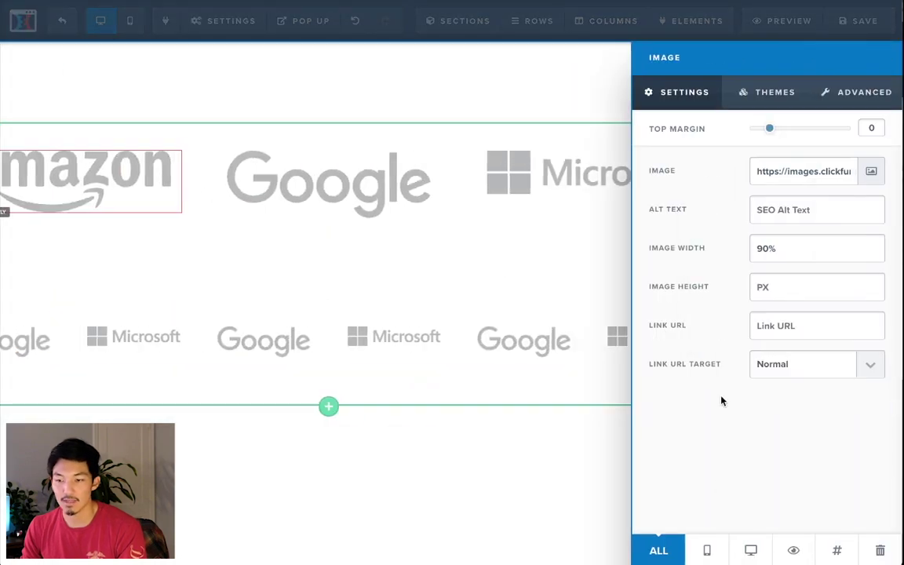
{"action": "left_click", "coordinate": [744, 546]}
{"action": "left_click", "coordinate": [493, 459]}
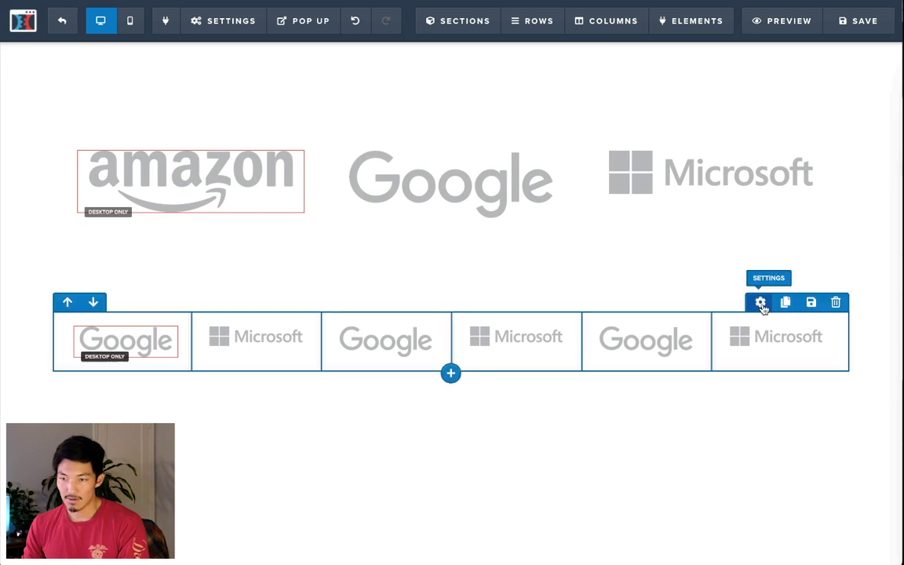
- Copy the CSS ID selector of the six-column row
{"action": "left_click", "coordinate": [760, 302]}
{"action": "left_click", "coordinate": [837, 550]}
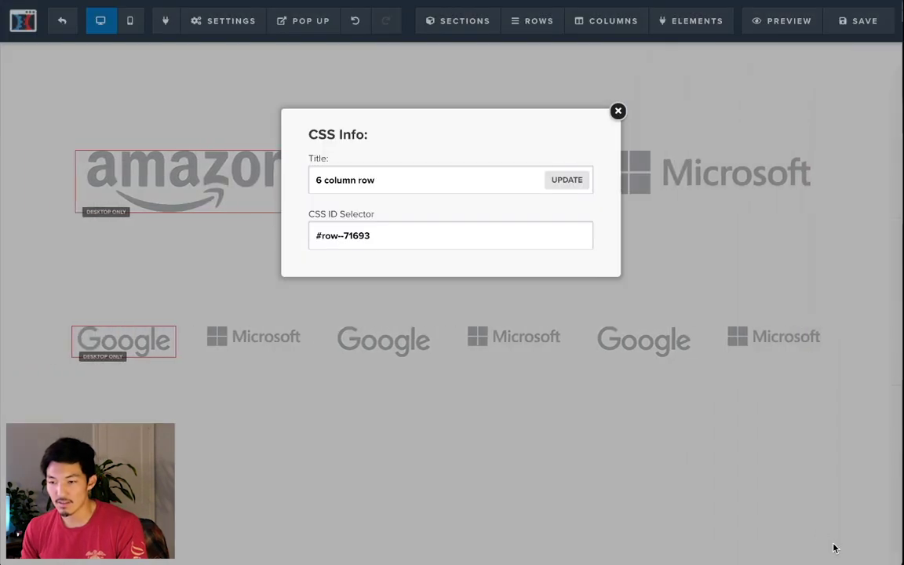
{"action": "left_click", "coordinate": [417, 246]}
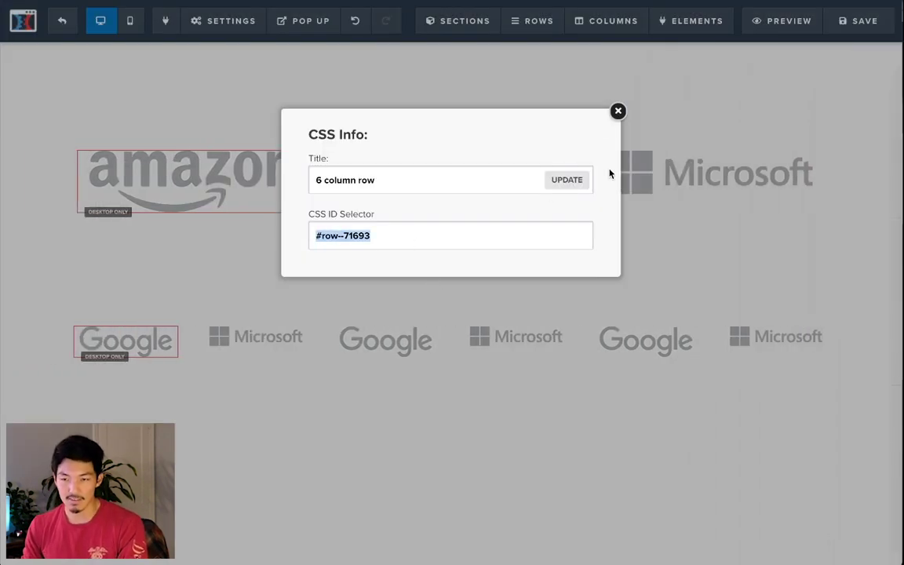
{"action": "left_click", "coordinate": [618, 112]}
- Add the selector #row--71693 to the row nowrap flex rule in the page's custom CSS and save the page
{"action": "left_click", "coordinate": [223, 20]}
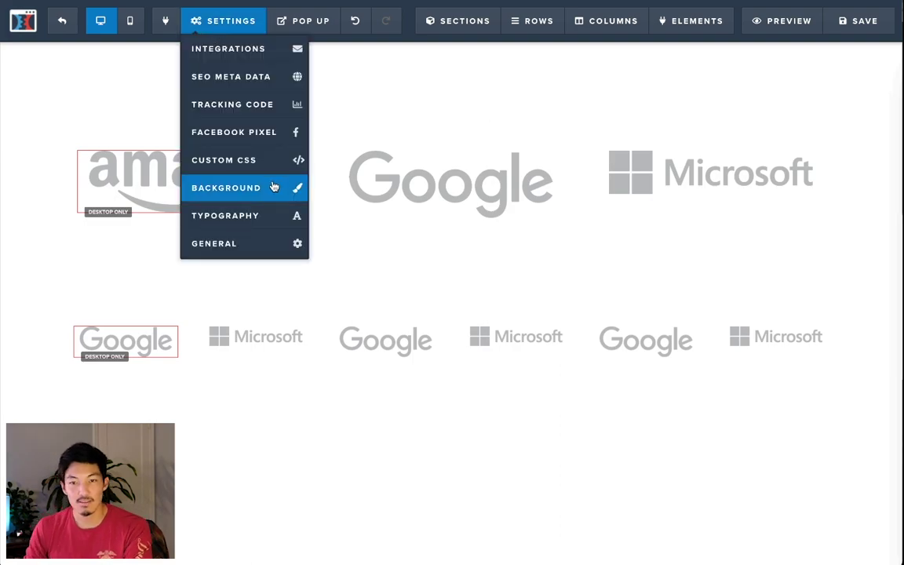
{"action": "left_click", "coordinate": [236, 144]}
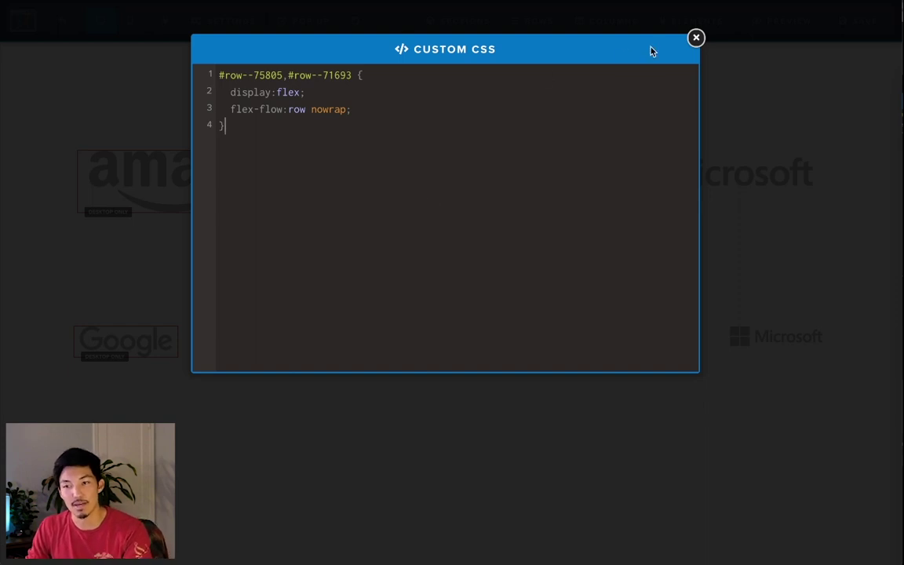
{"action": "left_click", "coordinate": [696, 37]}
{"action": "left_click", "coordinate": [840, 30]}
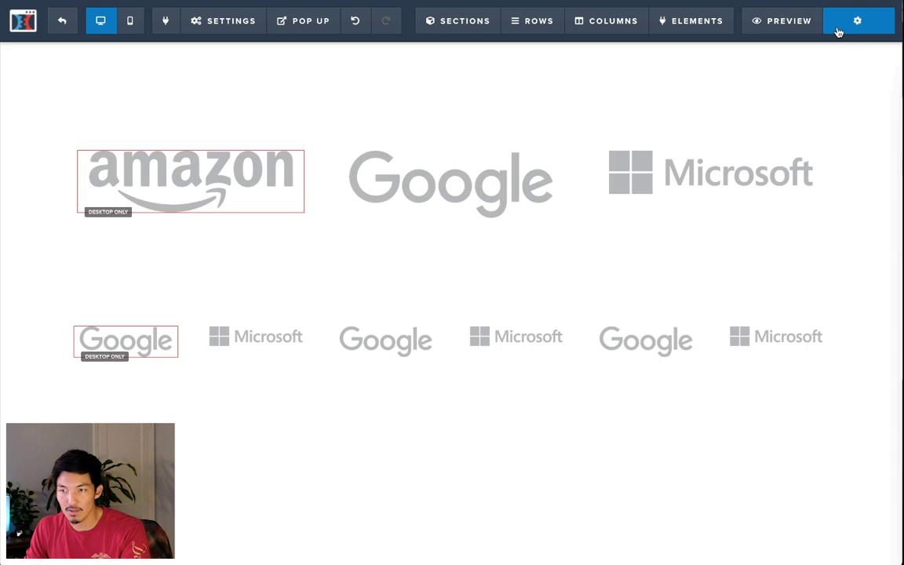
- Preview the page and narrow it to mobile width to check the layout of both logo rows
{"action": "left_click", "coordinate": [881, 6]}
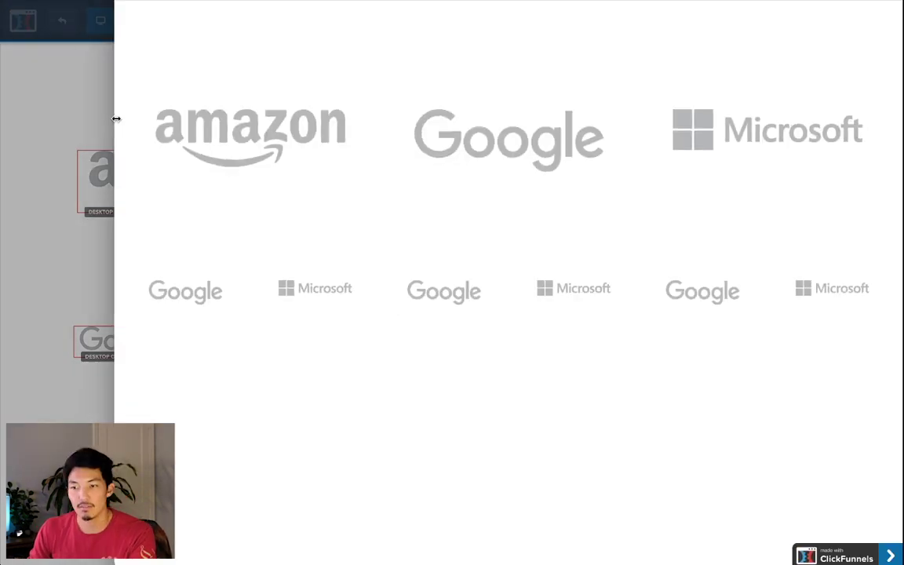
{"action": "left_click_drag", "start_coordinate": [116, 119], "coordinate": [621, 120]}
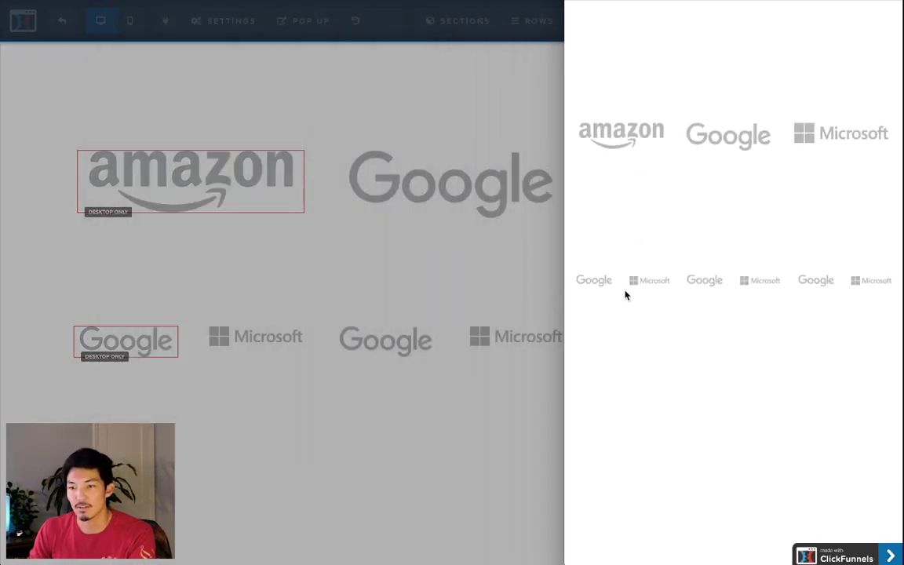